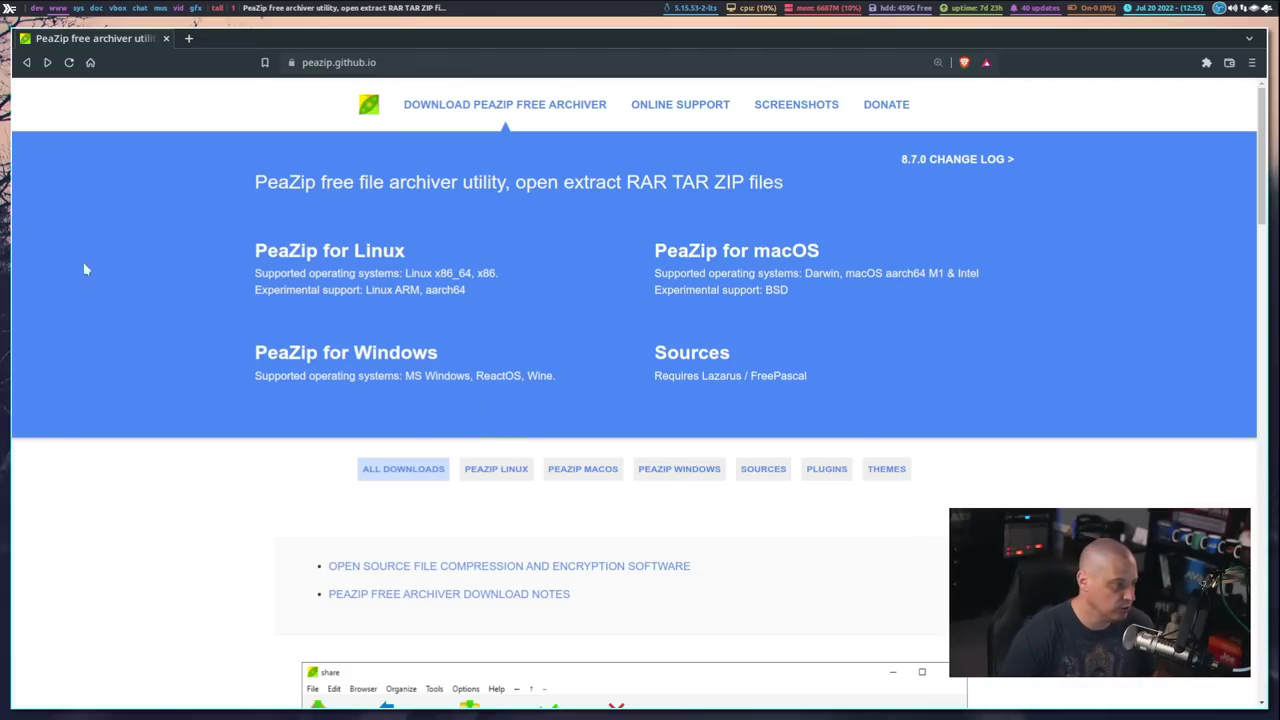
Step: Go to the PeaZip for Linux x86_64 8.7.0 download page on peazip.github.io
left_click(327, 252)
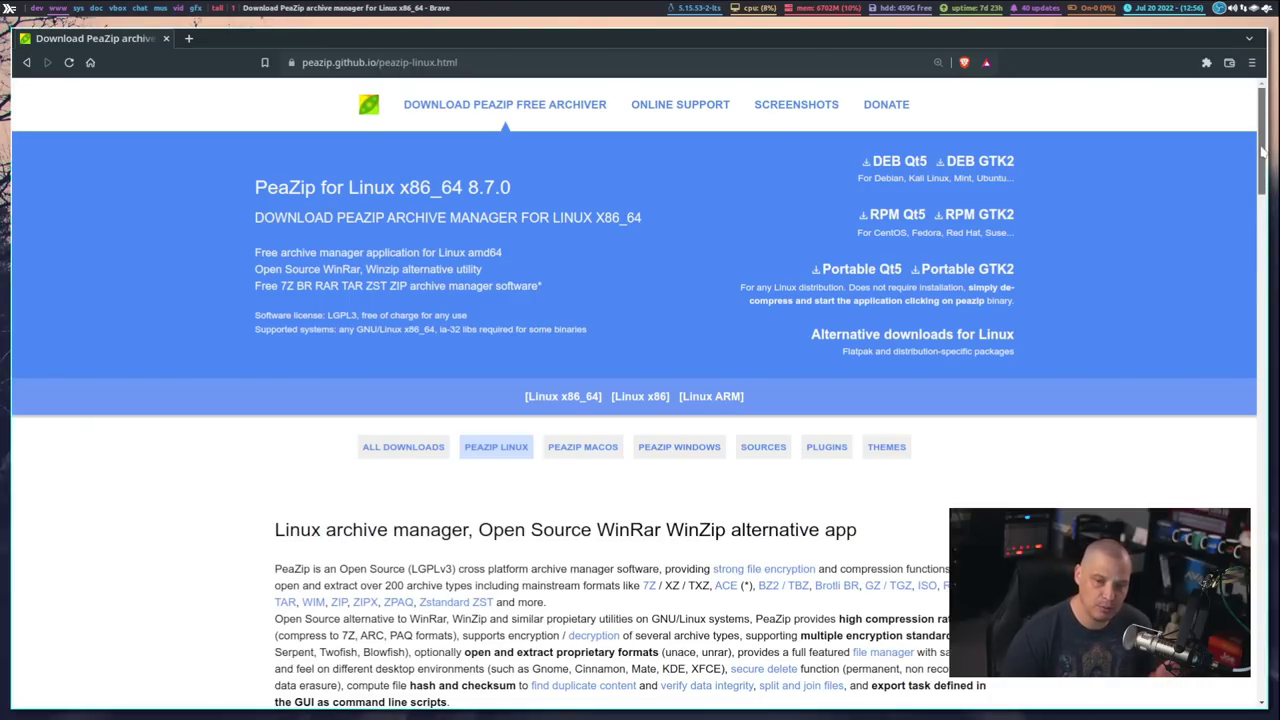
left_click_drag(1262, 150, 1262, 202)
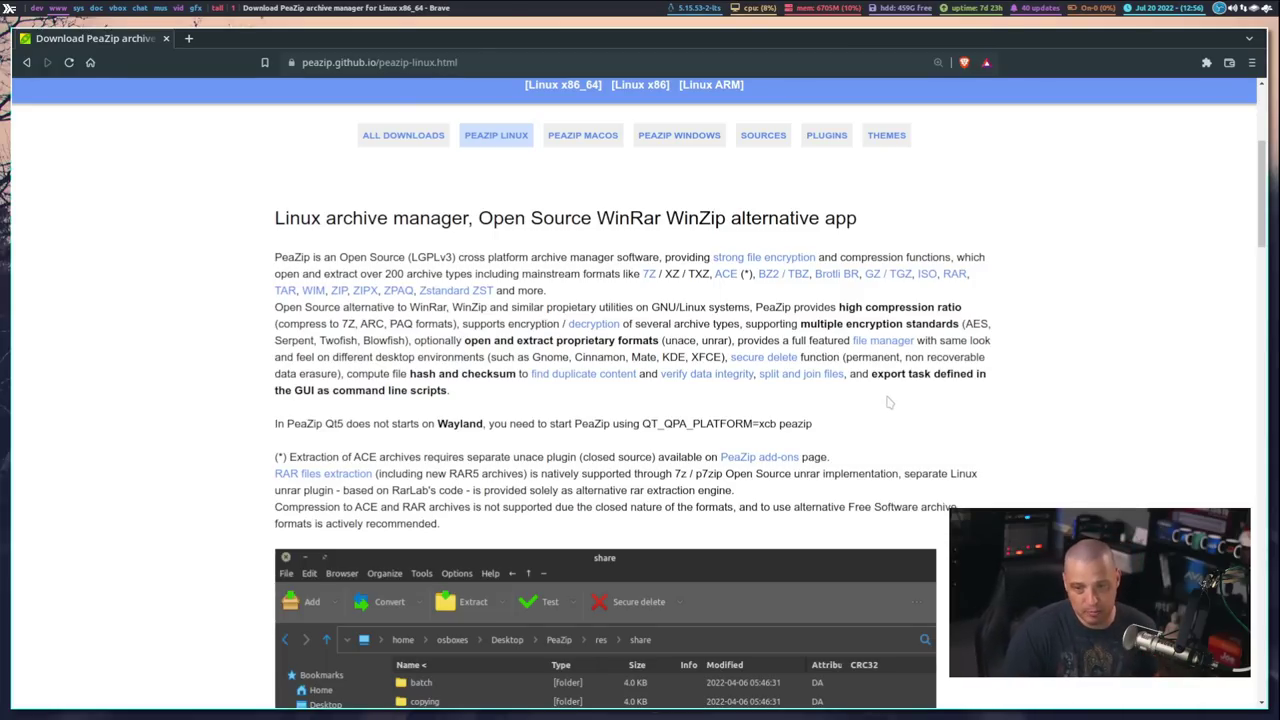
Step: Launch PeaZip from the program launcher by filtering on 'peaz'
key("super+shift+c")
key("super+shift+Return")
type("pea")
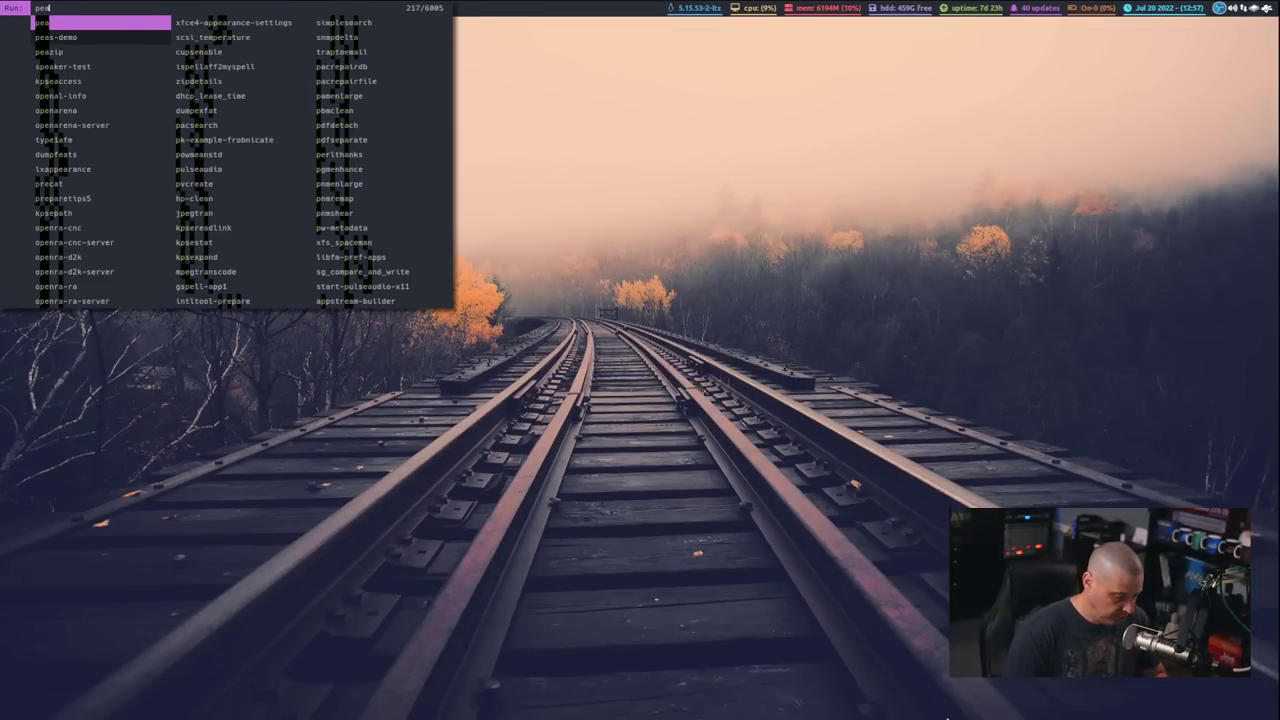
type("zip")
key("Return")
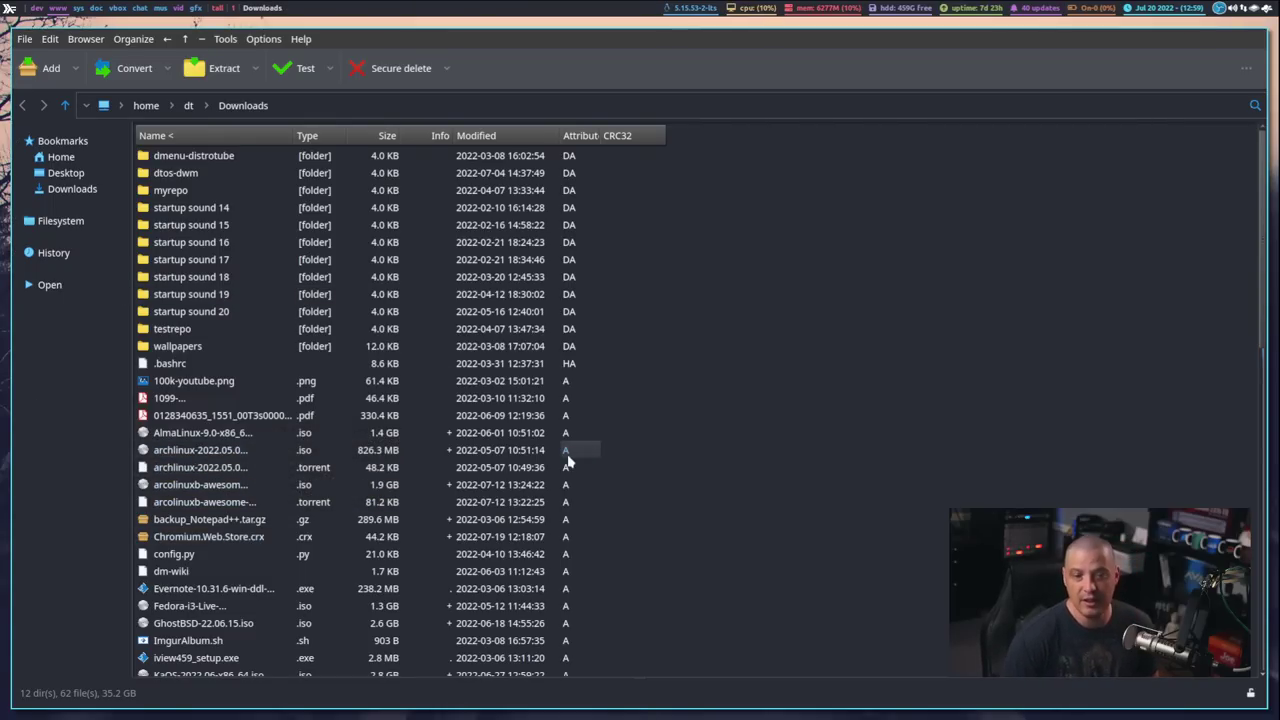
scroll(566, 450, "down", 5)
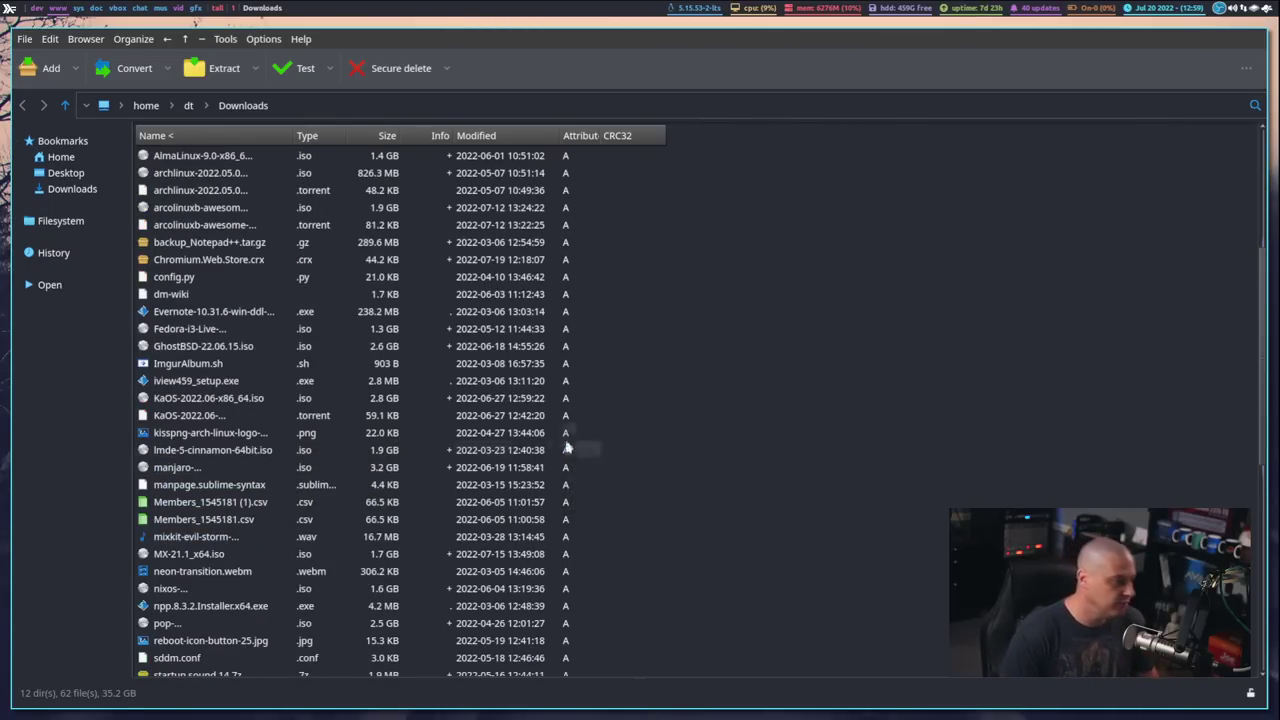
right_click(202, 368)
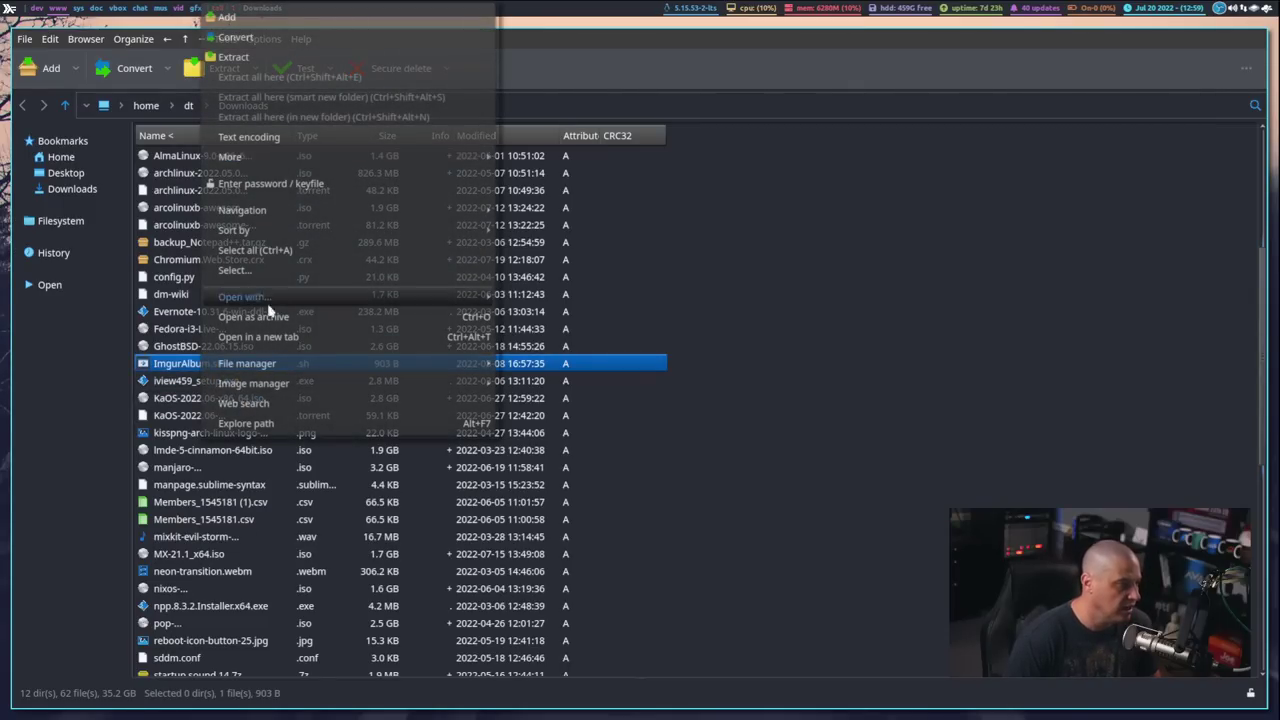
mouse_move(277, 371)
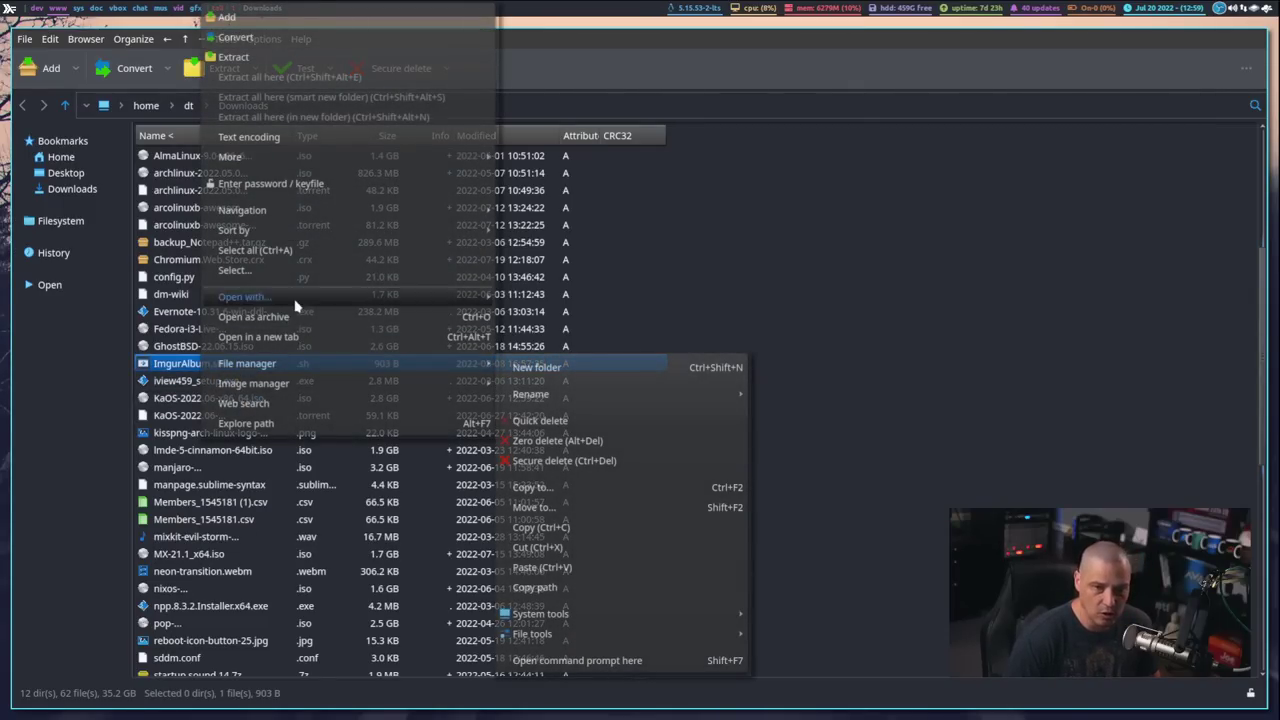
mouse_move(332, 365)
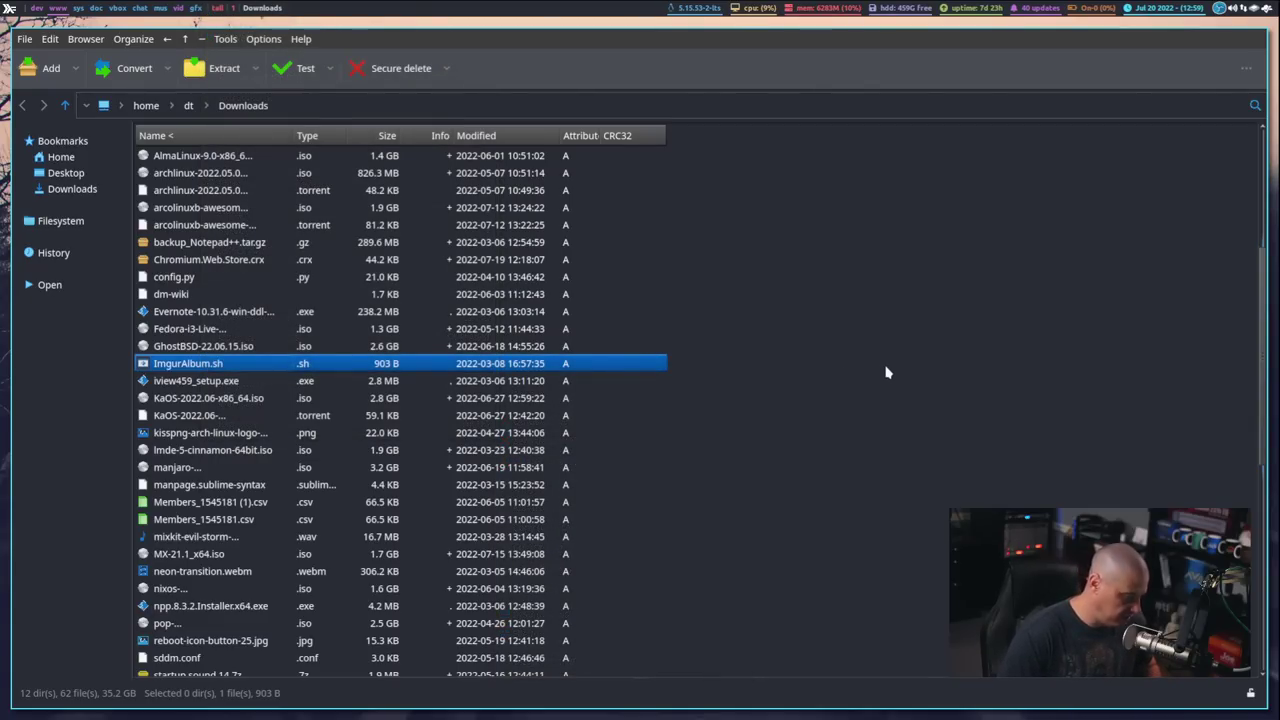
key("super+shift+Return")
type("killall peazip")
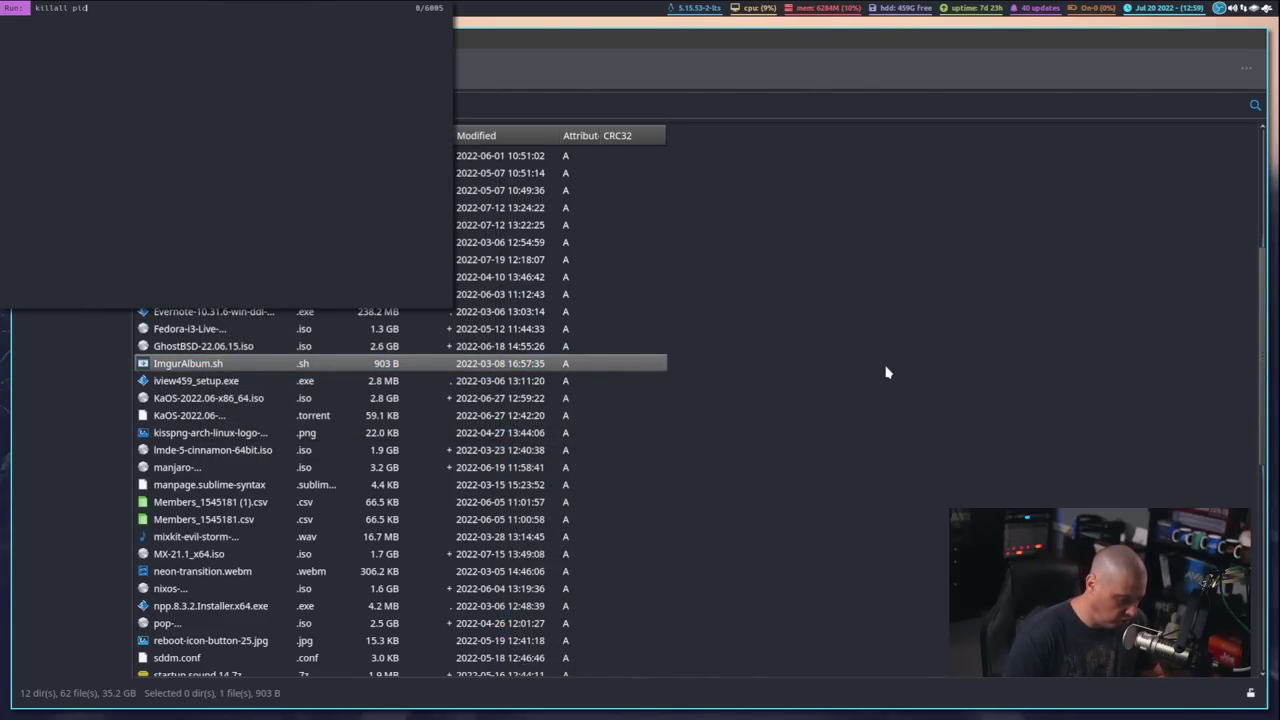
key("Return")
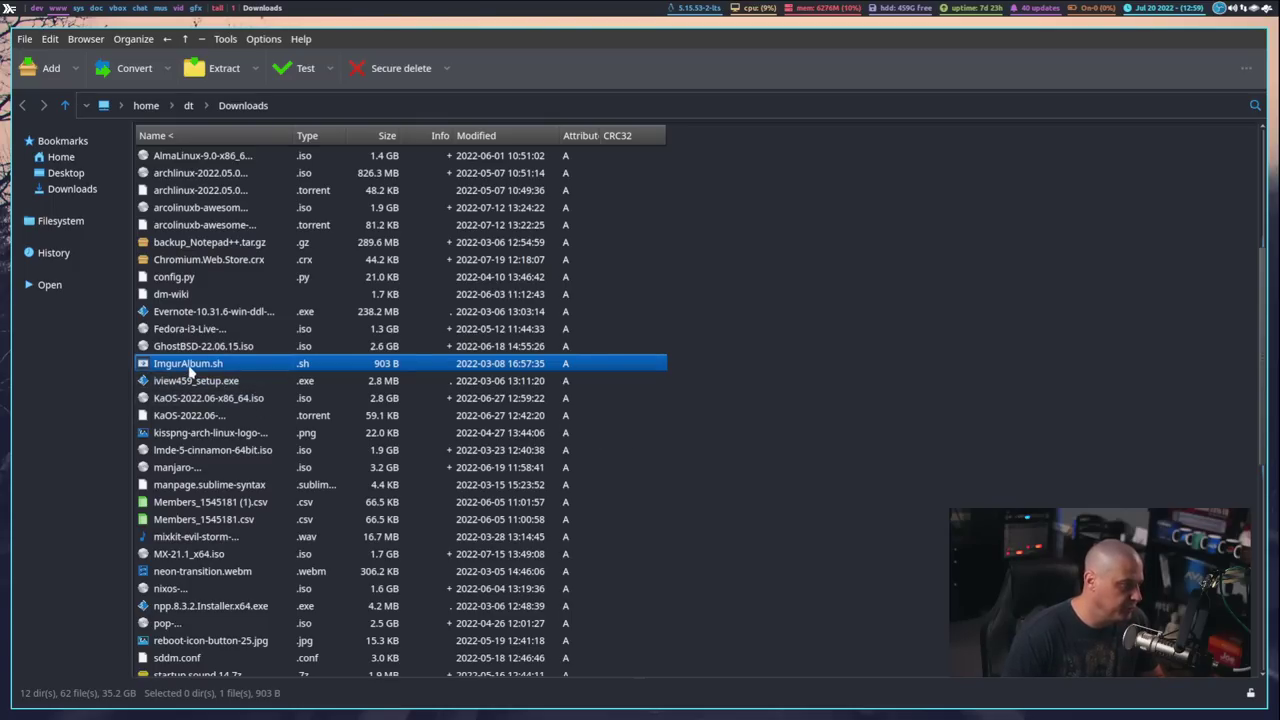
right_click(186, 365)
mouse_move(295, 364)
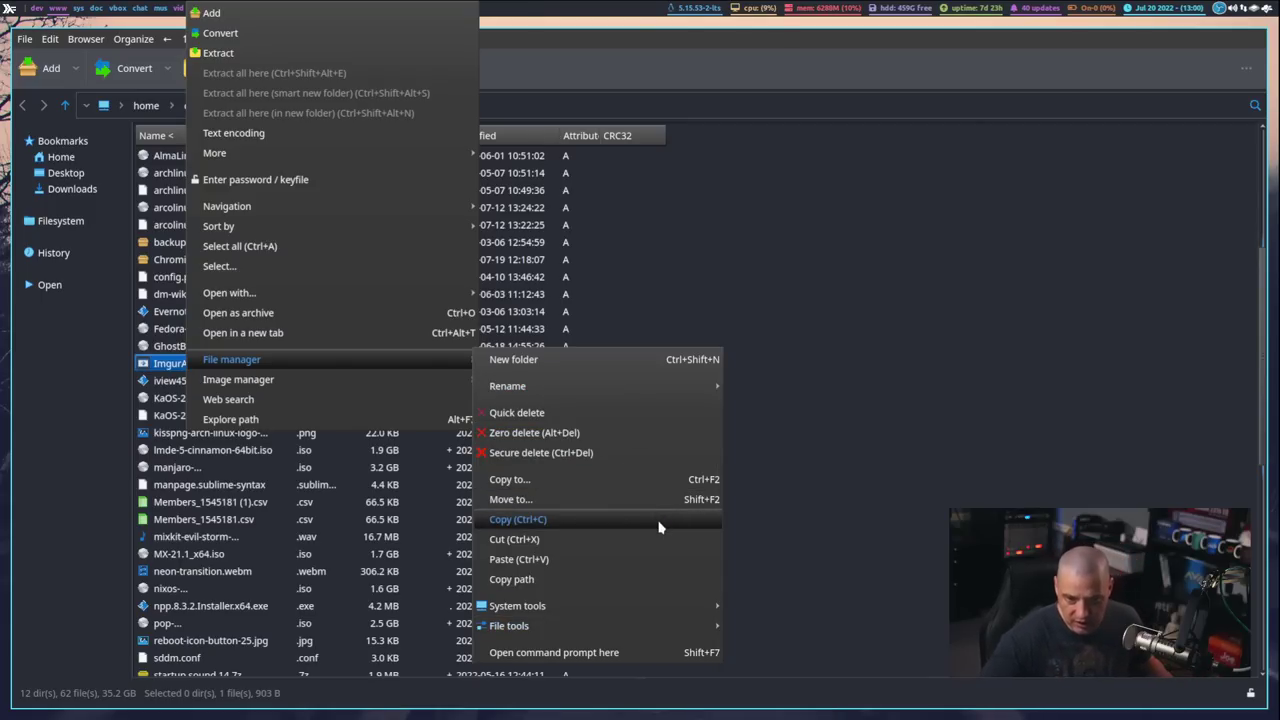
key("Escape")
key("Escape")
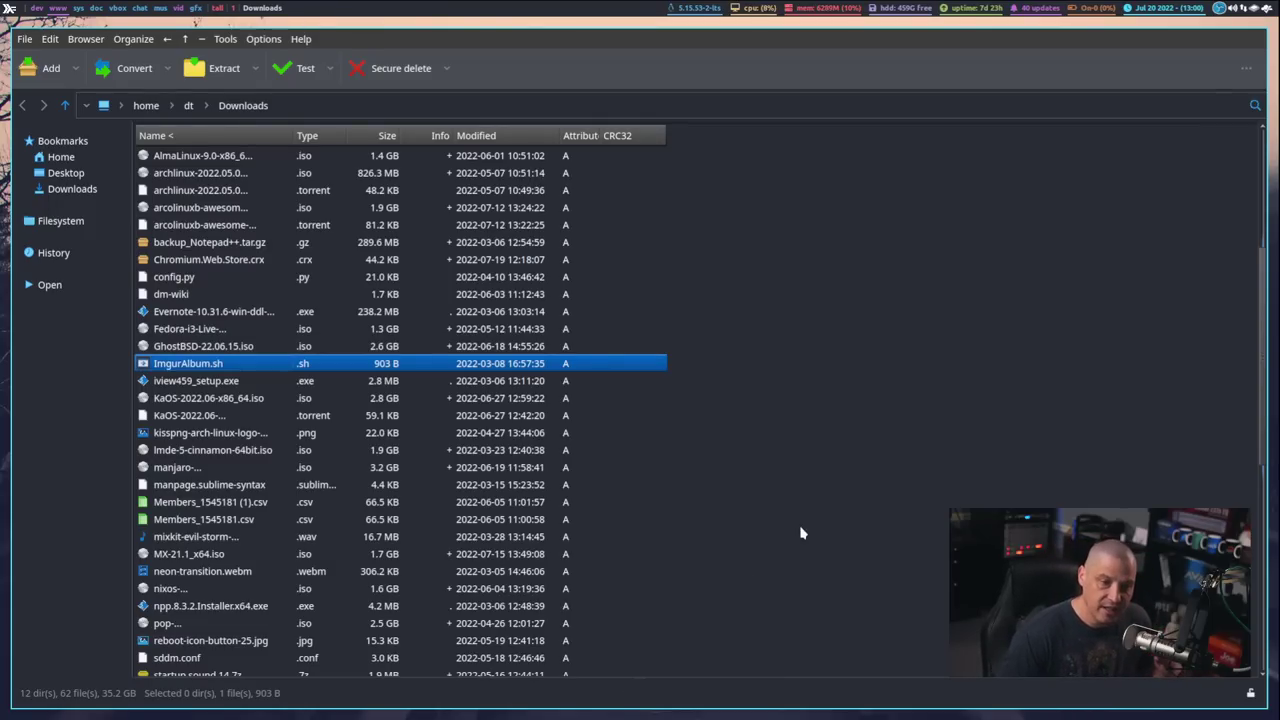
Step: Open the startup sound 14.7z archive and its startup sound folder
scroll(890, 425, "down", 8)
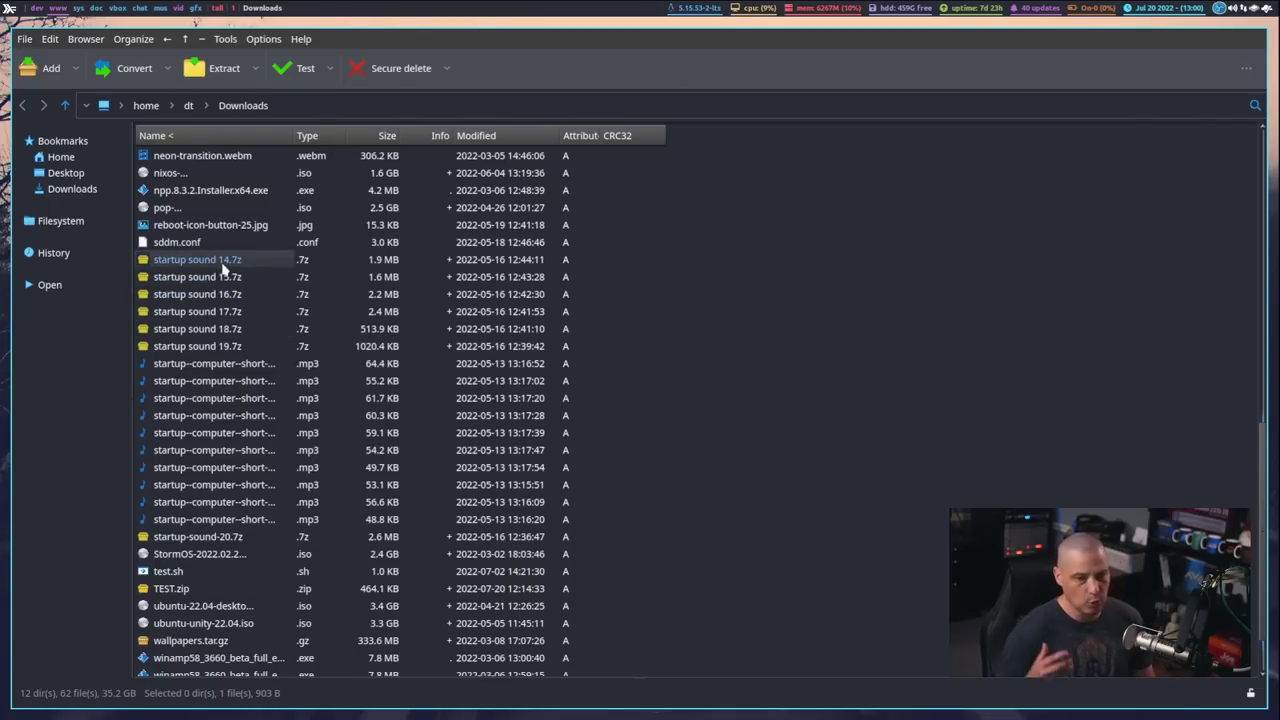
double_click(224, 264)
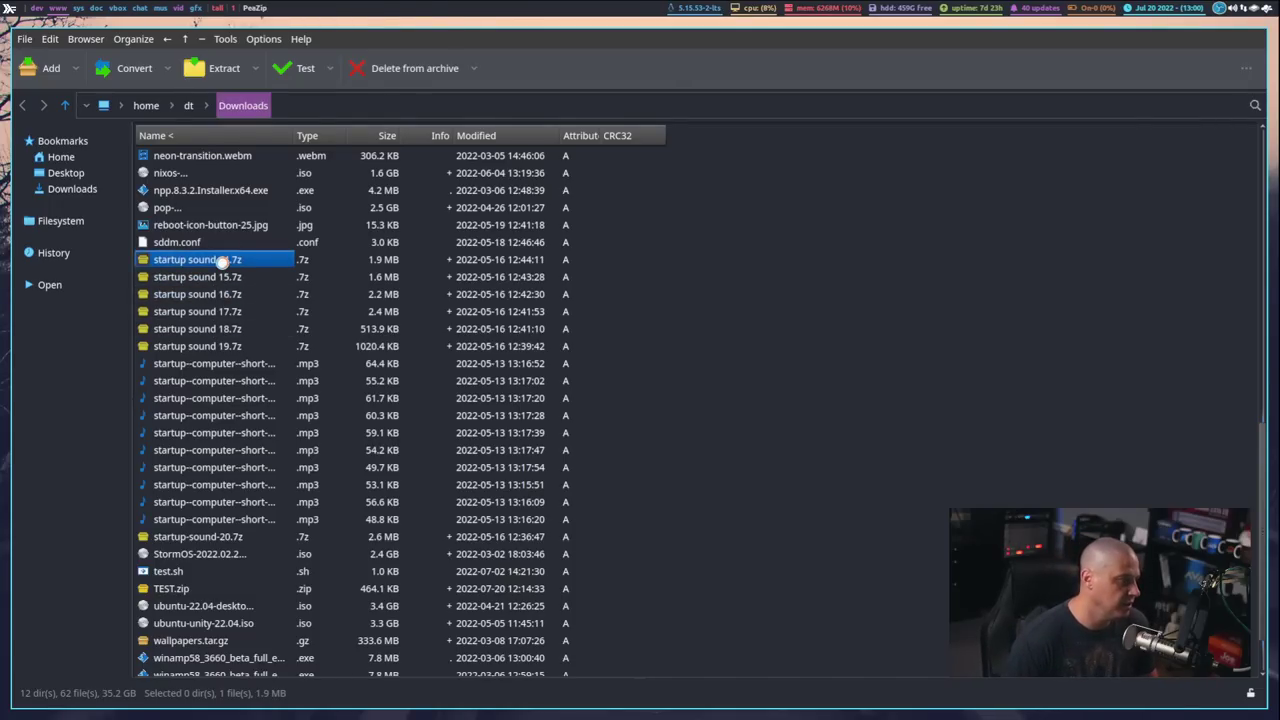
double_click(205, 156)
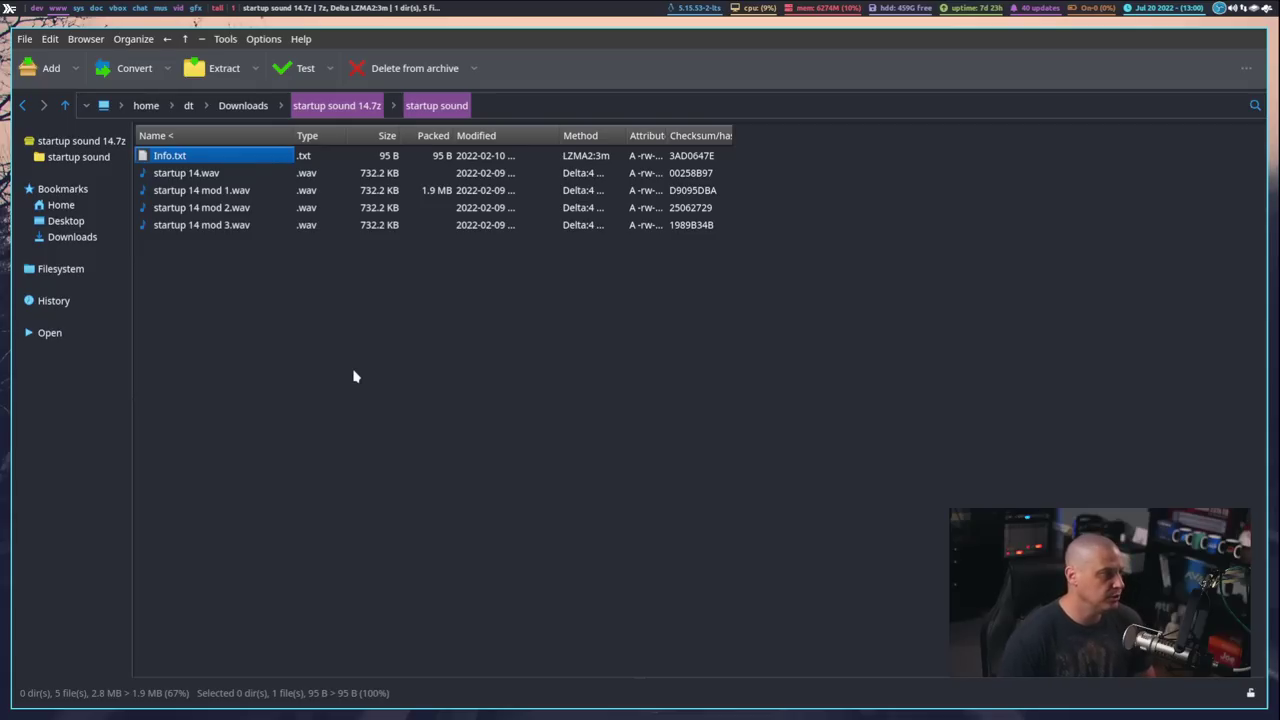
Step: Select startup 14.wav, look at the Extract options, then select Info.txt instead
left_click(212, 175)
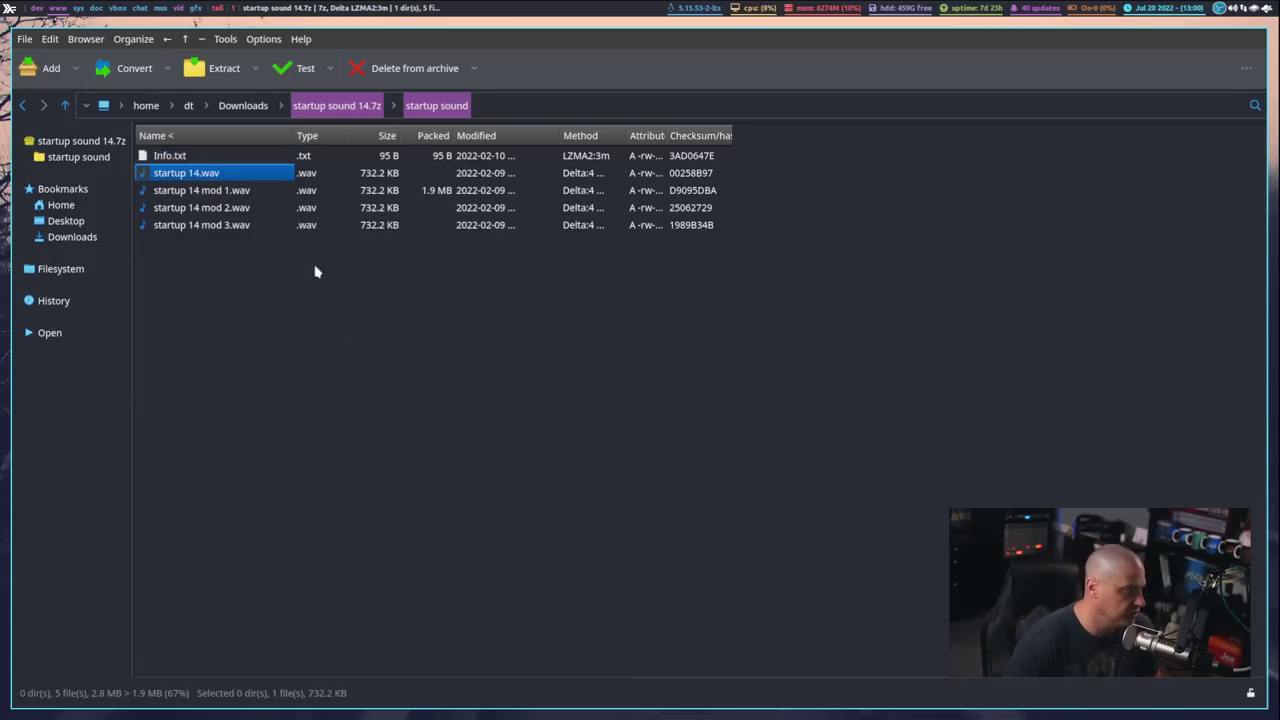
left_click(255, 68)
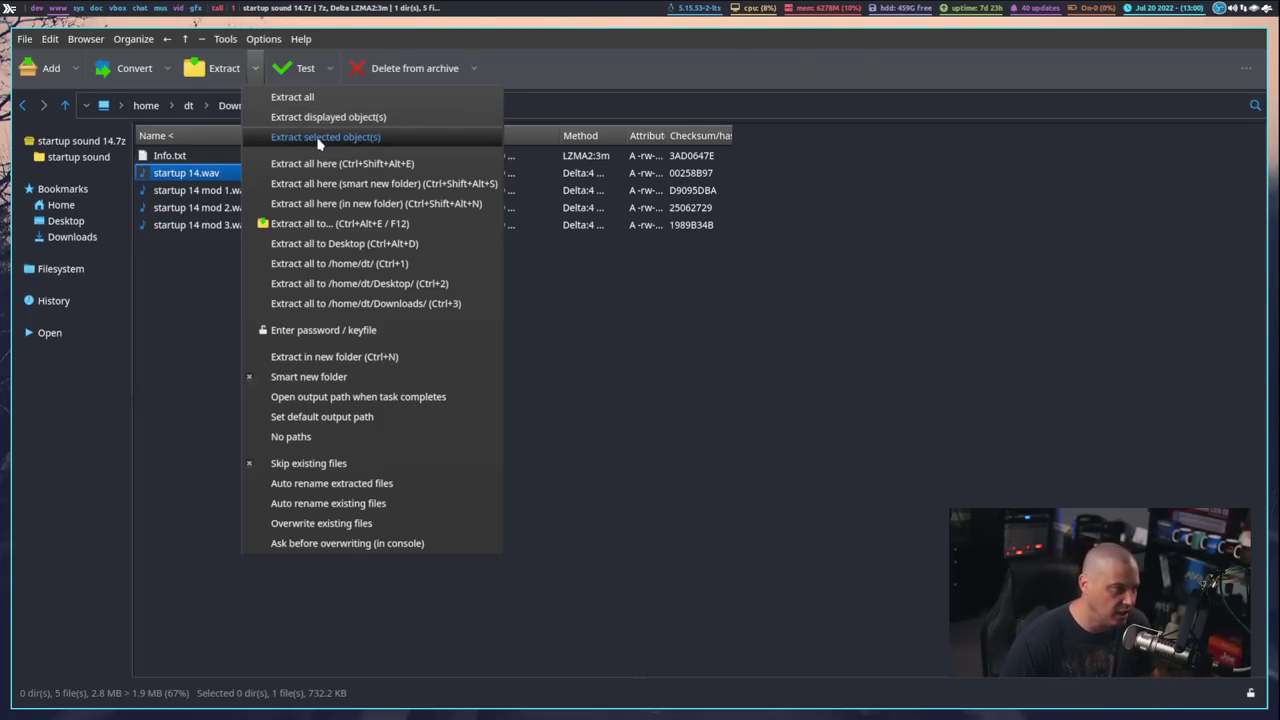
left_click(318, 142)
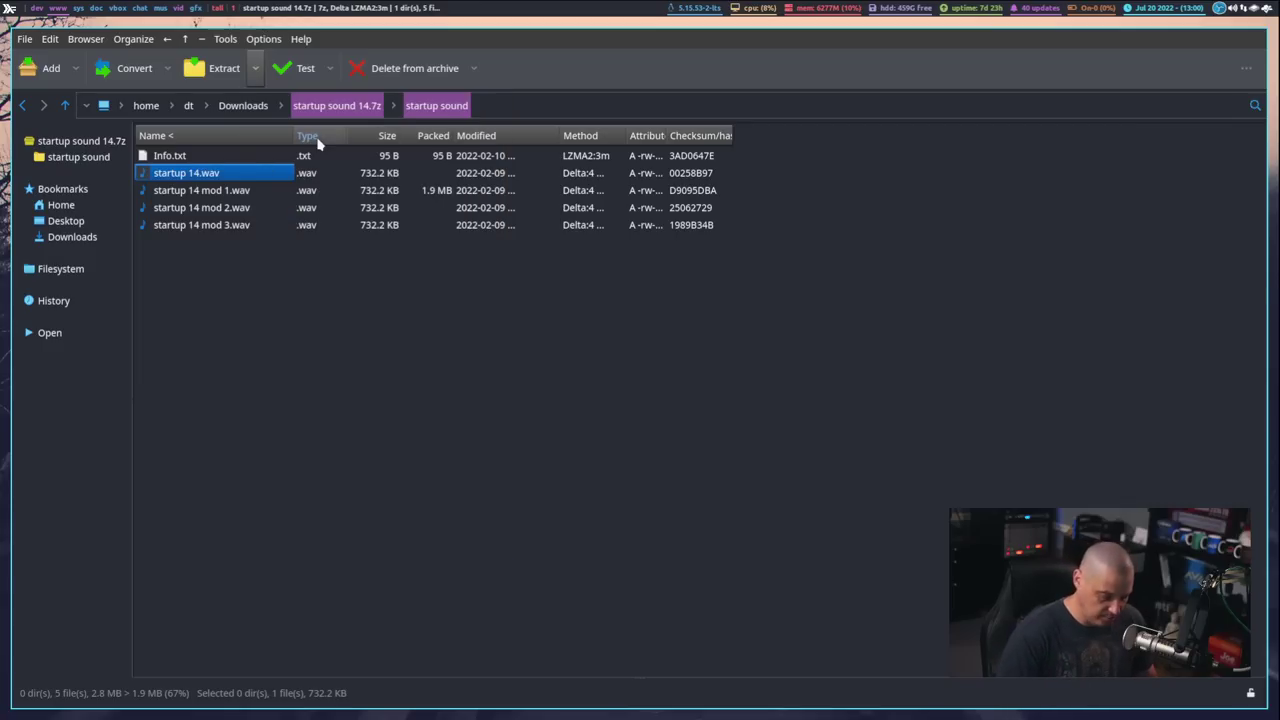
left_click(455, 426)
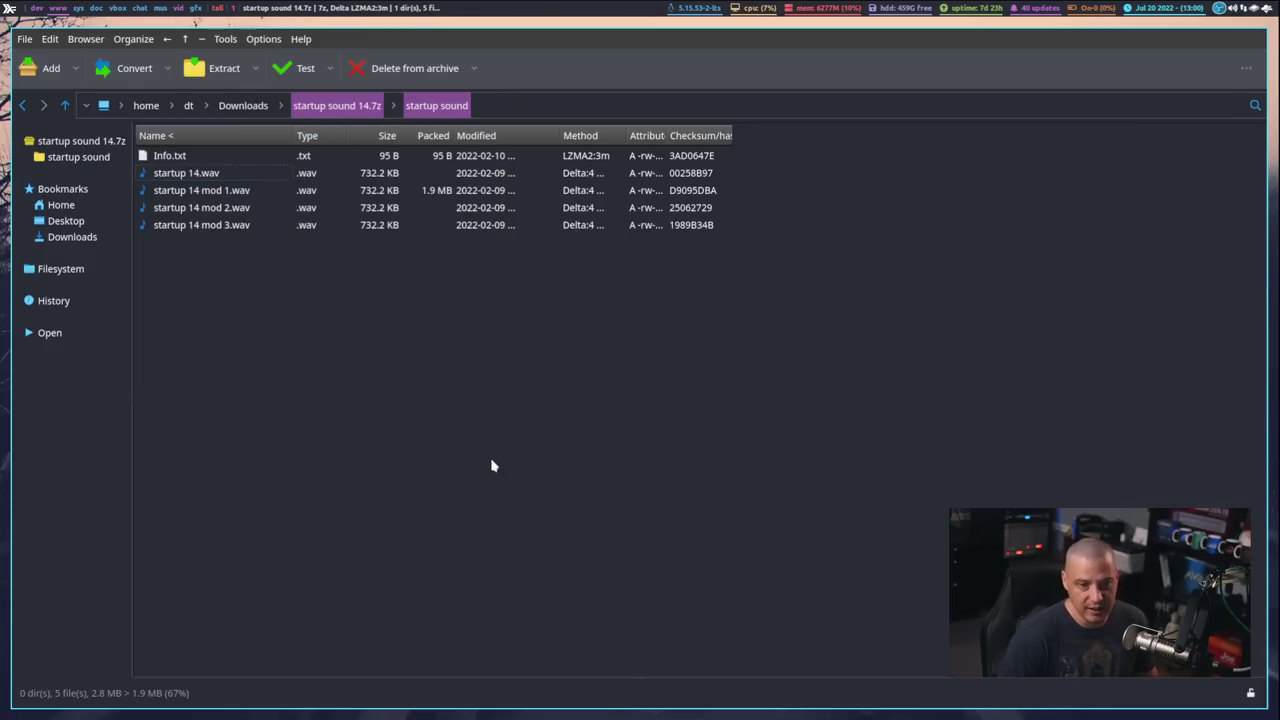
key("Down")
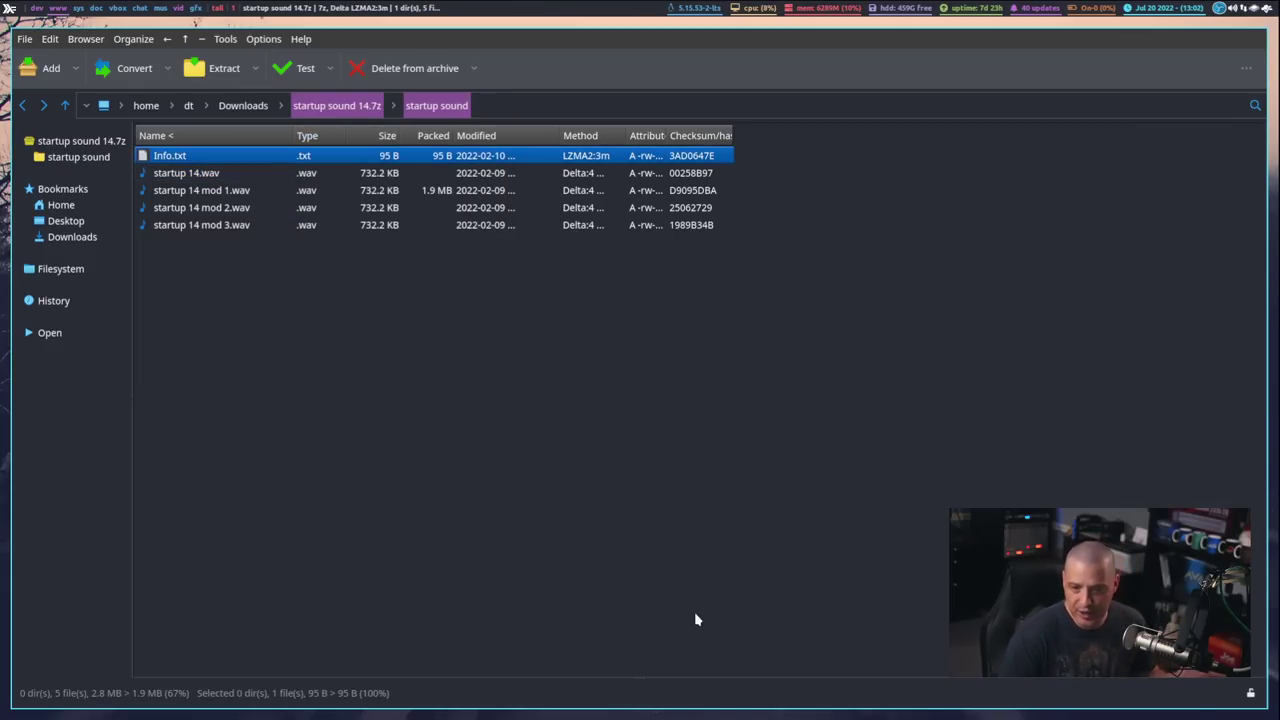
Step: Back in Downloads, select the ten startup-computer mp3 files and add them to a new archive
left_click(240, 105)
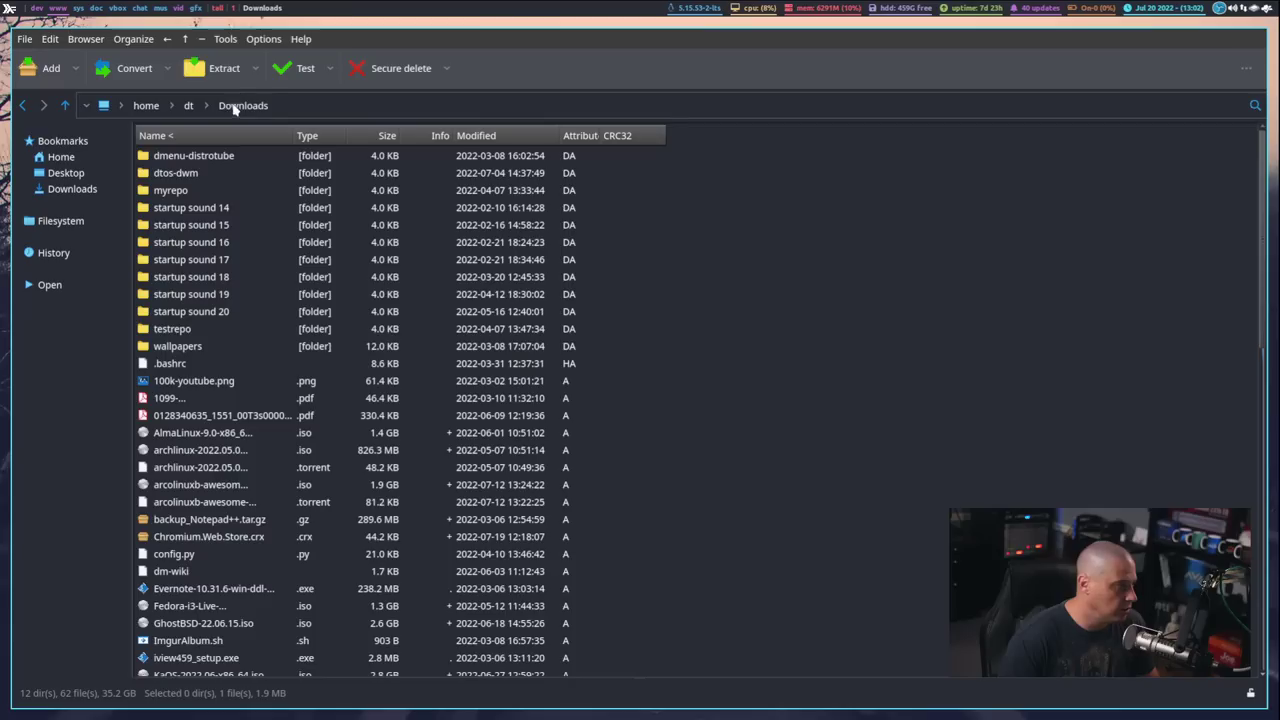
scroll(668, 347, "down", 8)
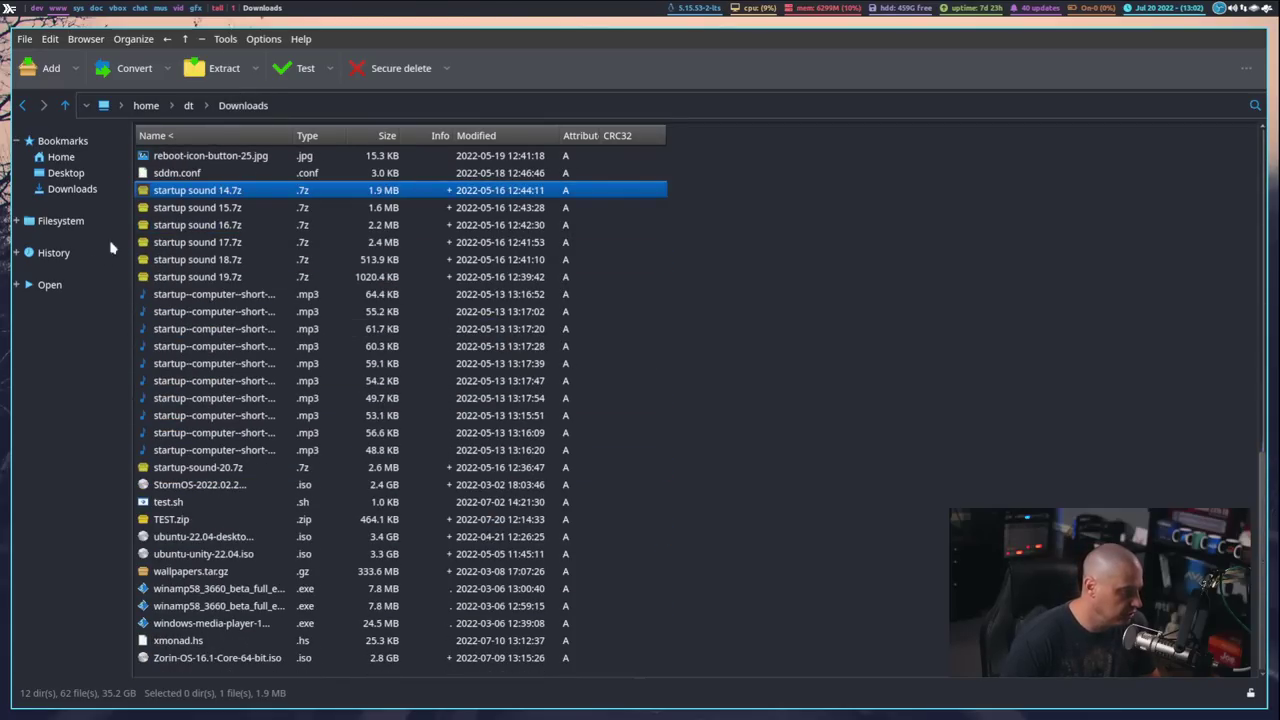
left_click(203, 294)
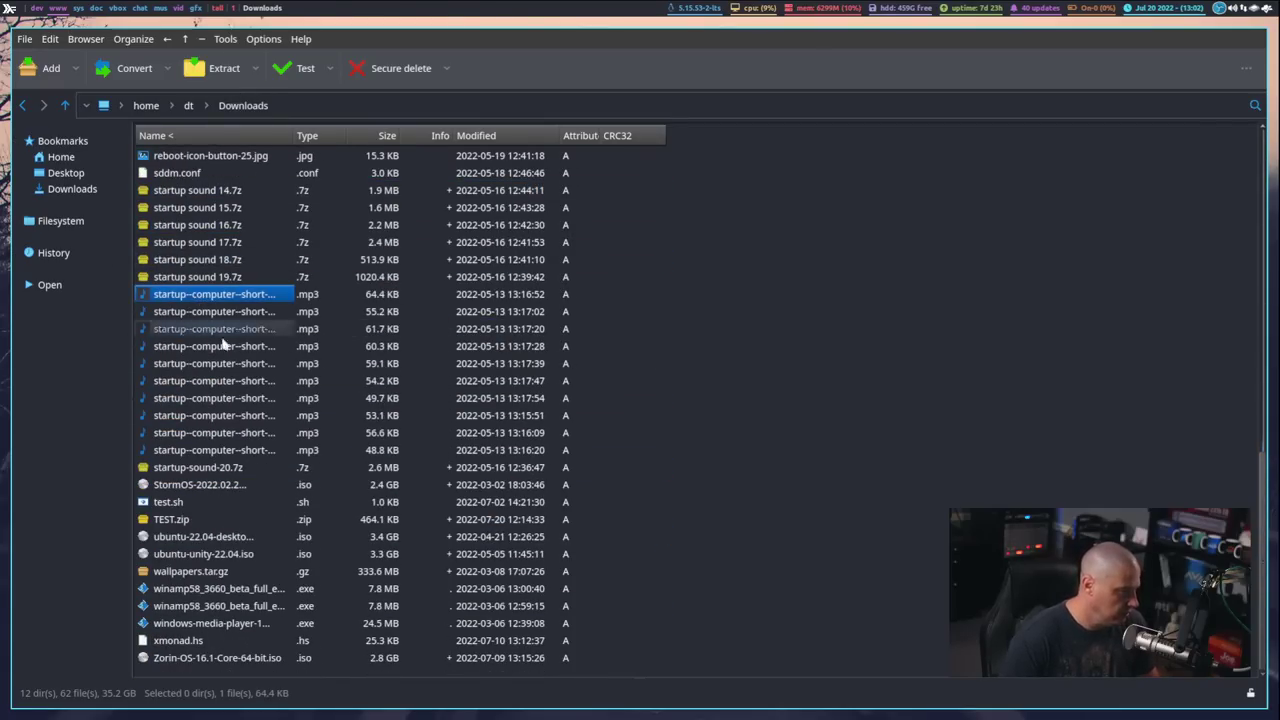
left_click(228, 452, "shift")
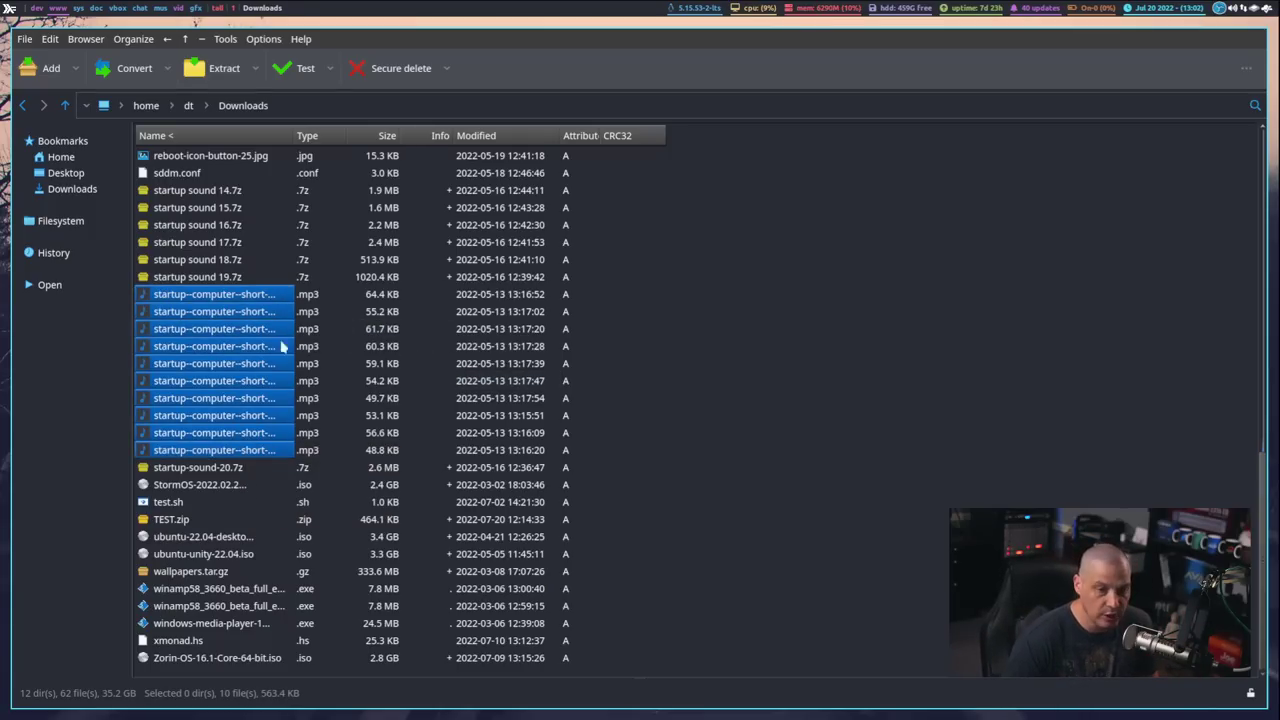
left_click(48, 70)
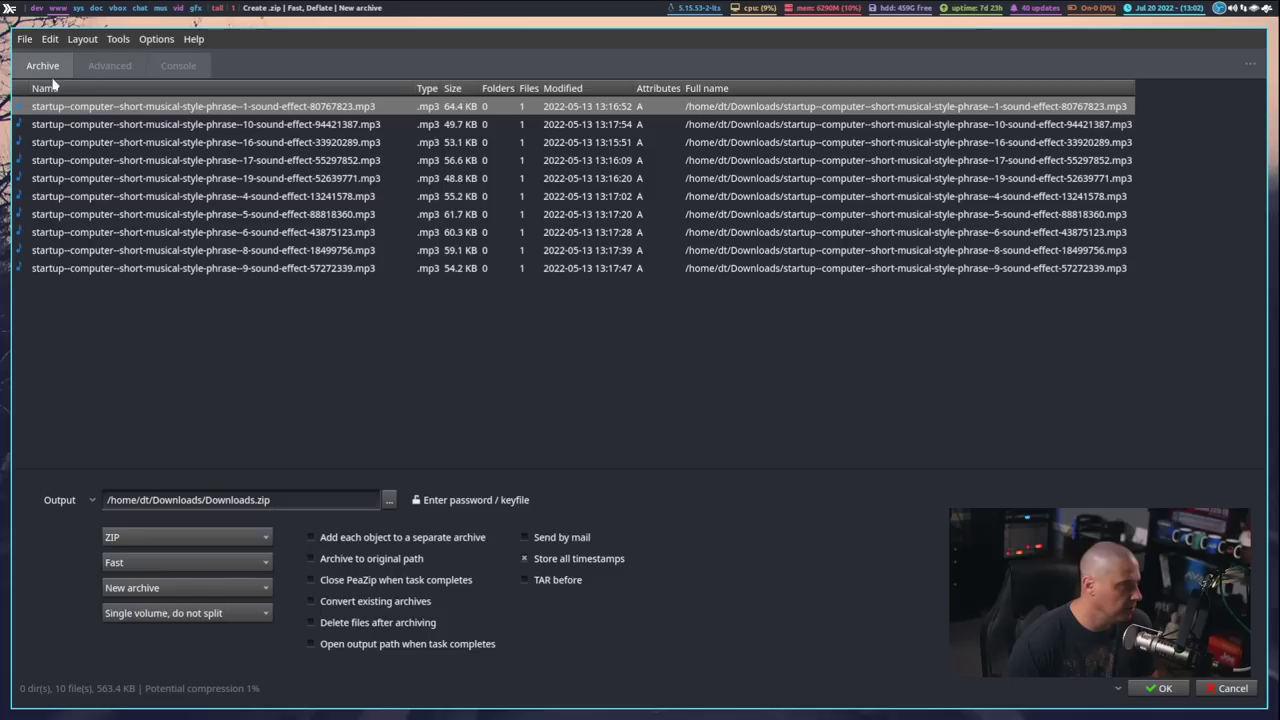
Step: Set the output archive name to Tst.zip
left_click(389, 502)
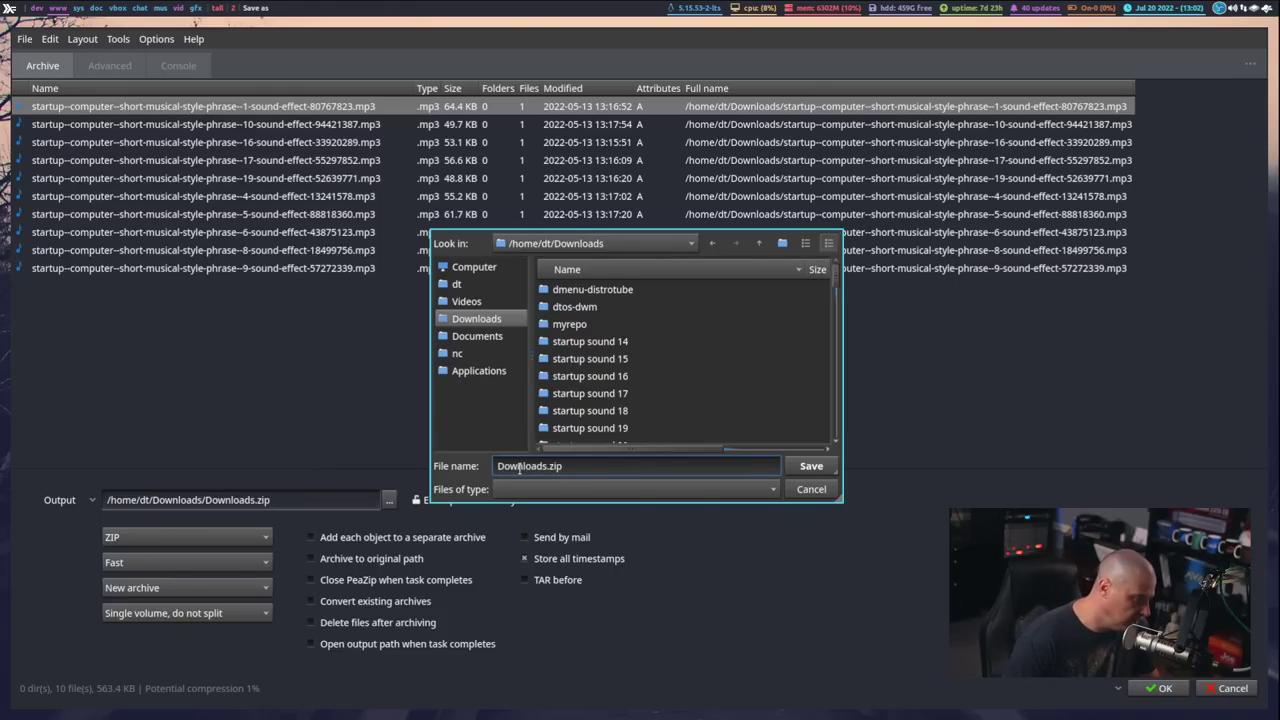
double_click(519, 468)
type("Tst")
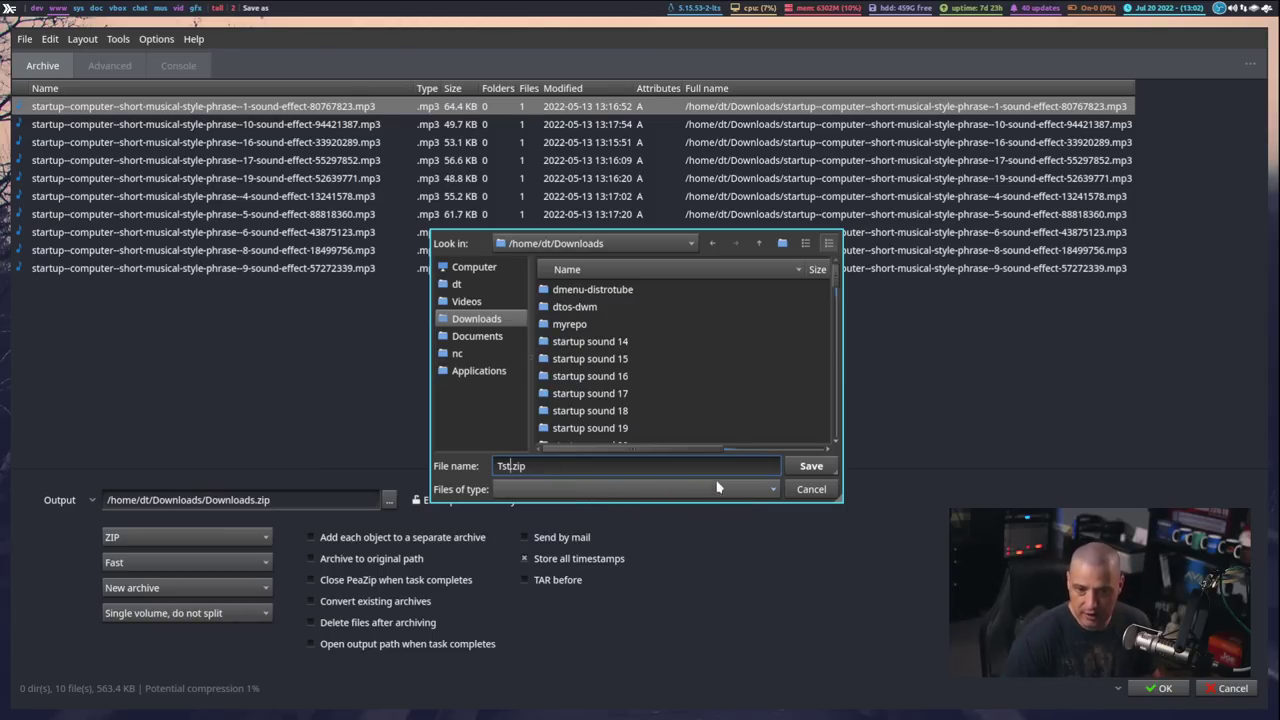
left_click(810, 466)
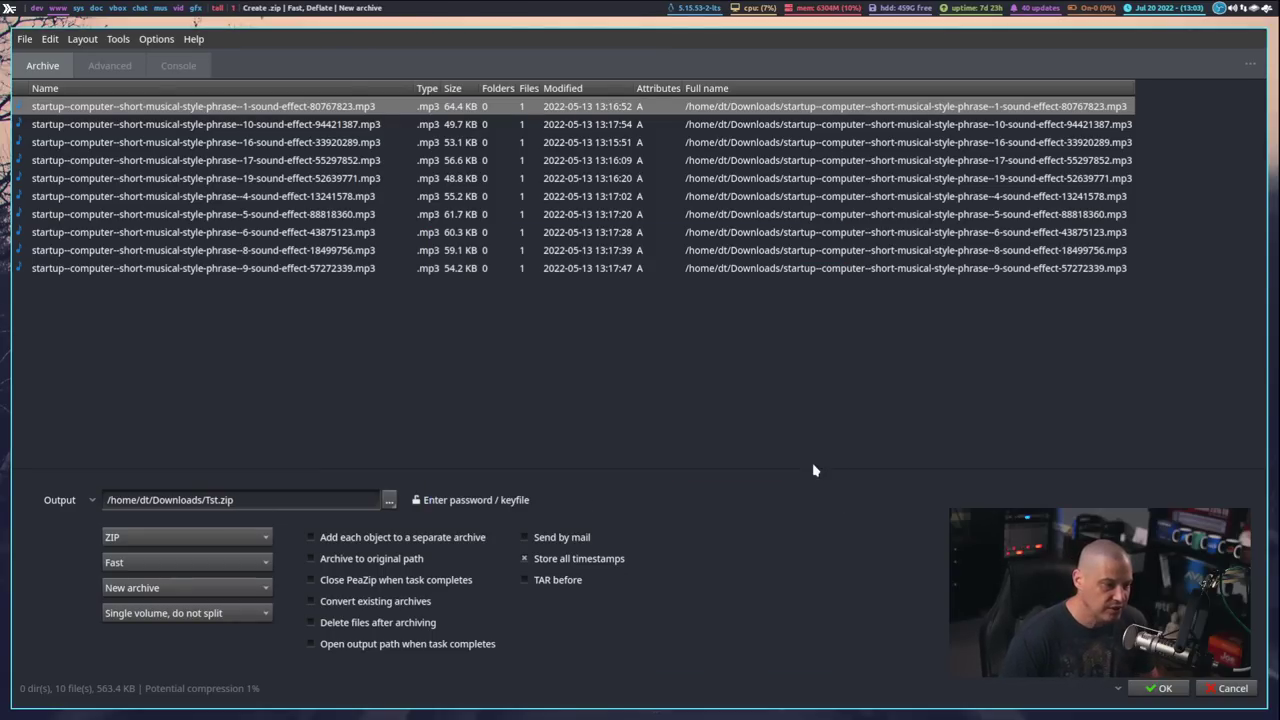
Step: Browse the archive formats, then cancel and reselect the ten startup mp3 files
left_click(252, 540)
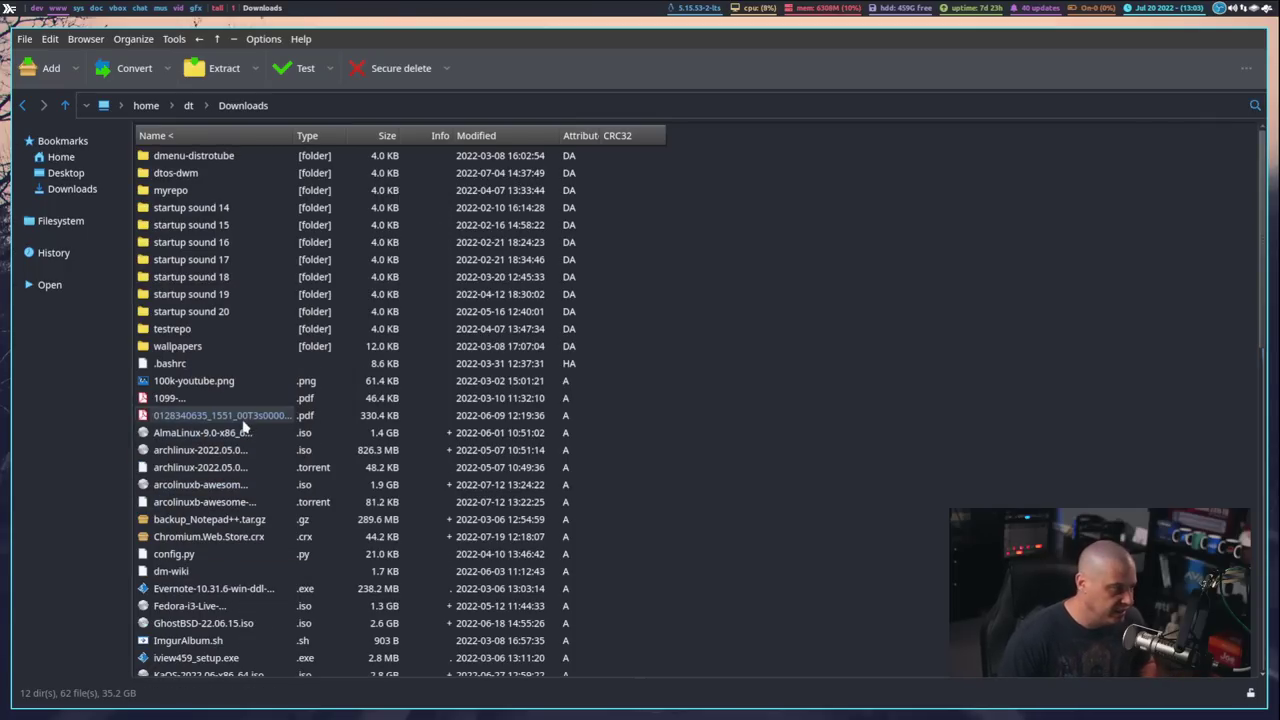
scroll(243, 427, "down", 13)
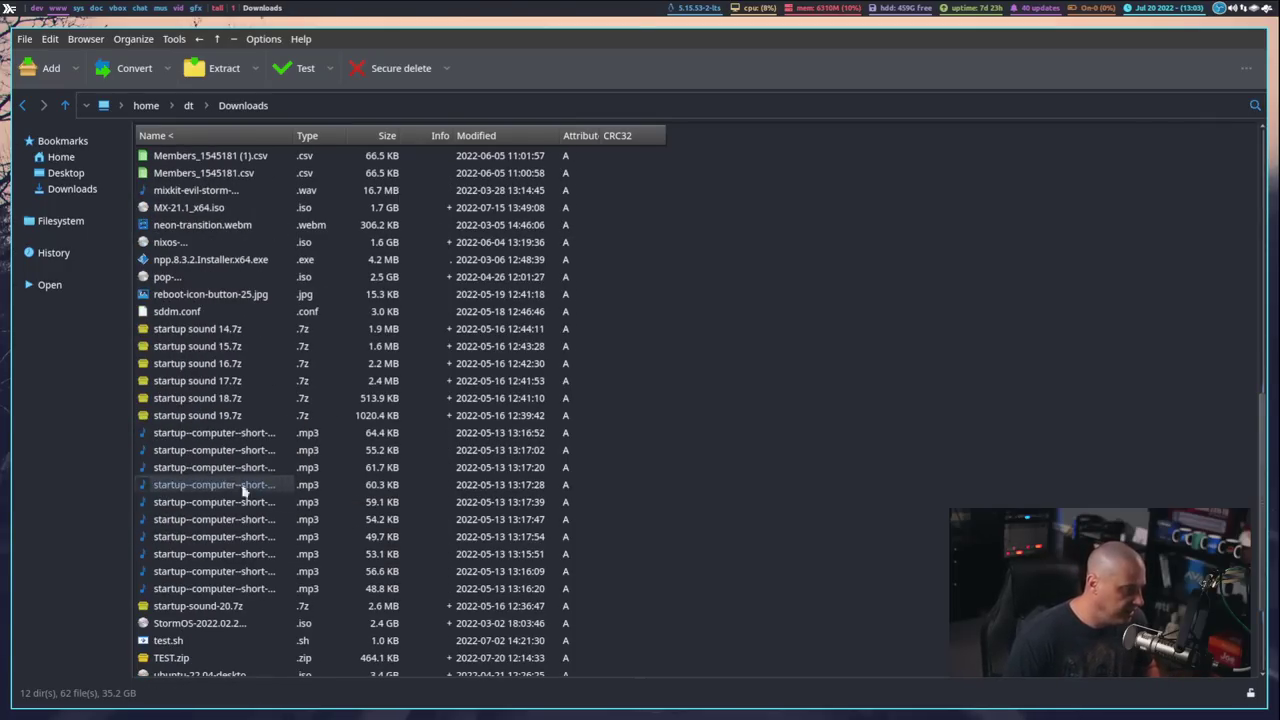
left_click(230, 434)
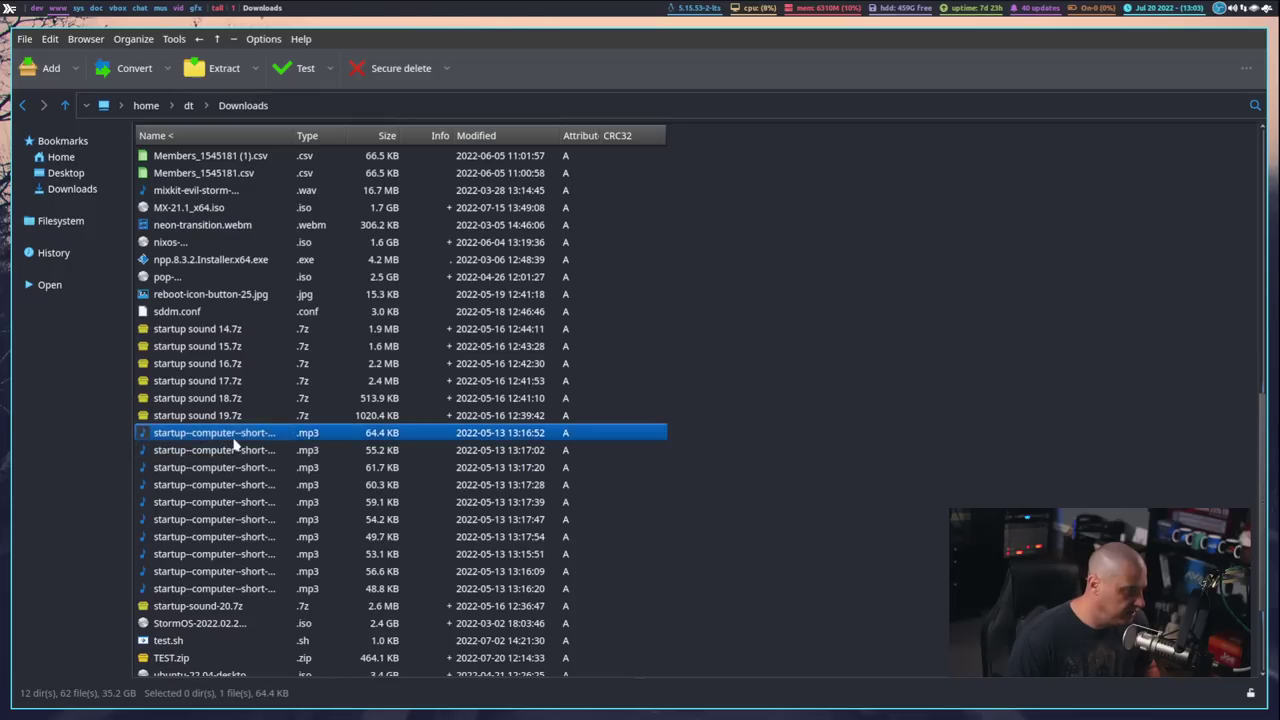
left_click(243, 590, "shift")
Step: Add the mp3s to a ZIP output as Test.zip, with each file in a separate archive
left_click(45, 68)
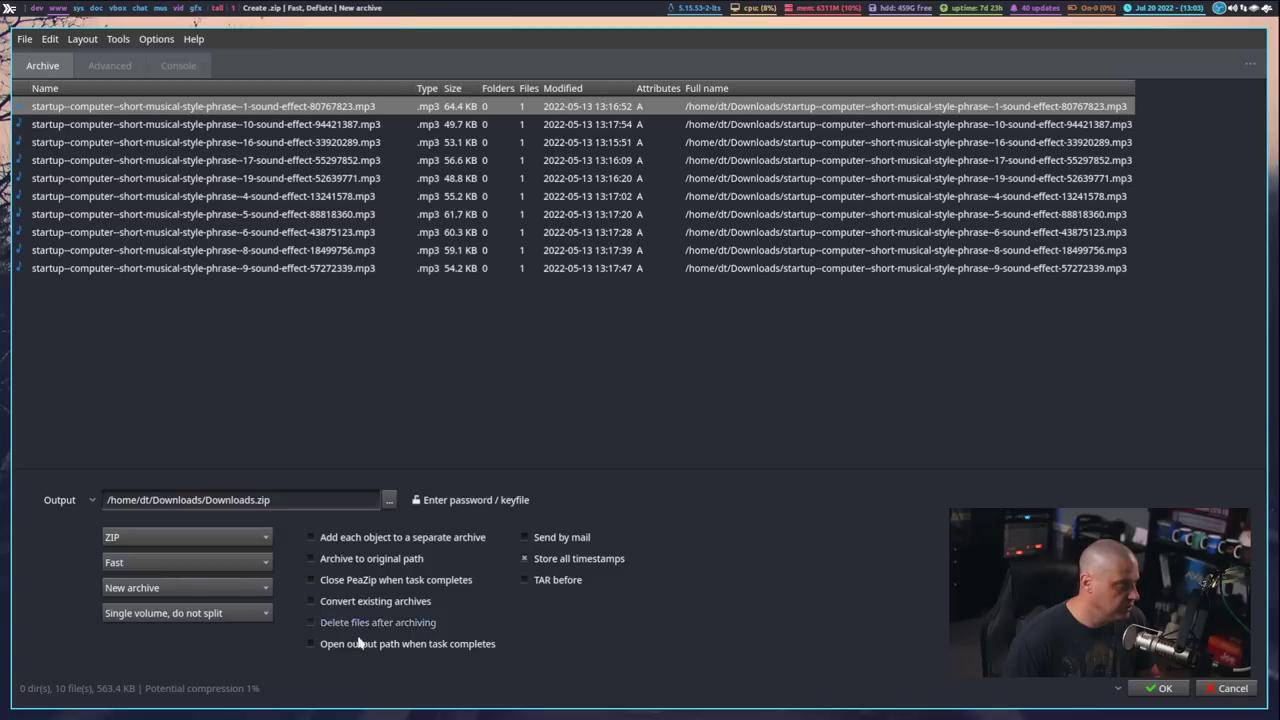
left_click(389, 499)
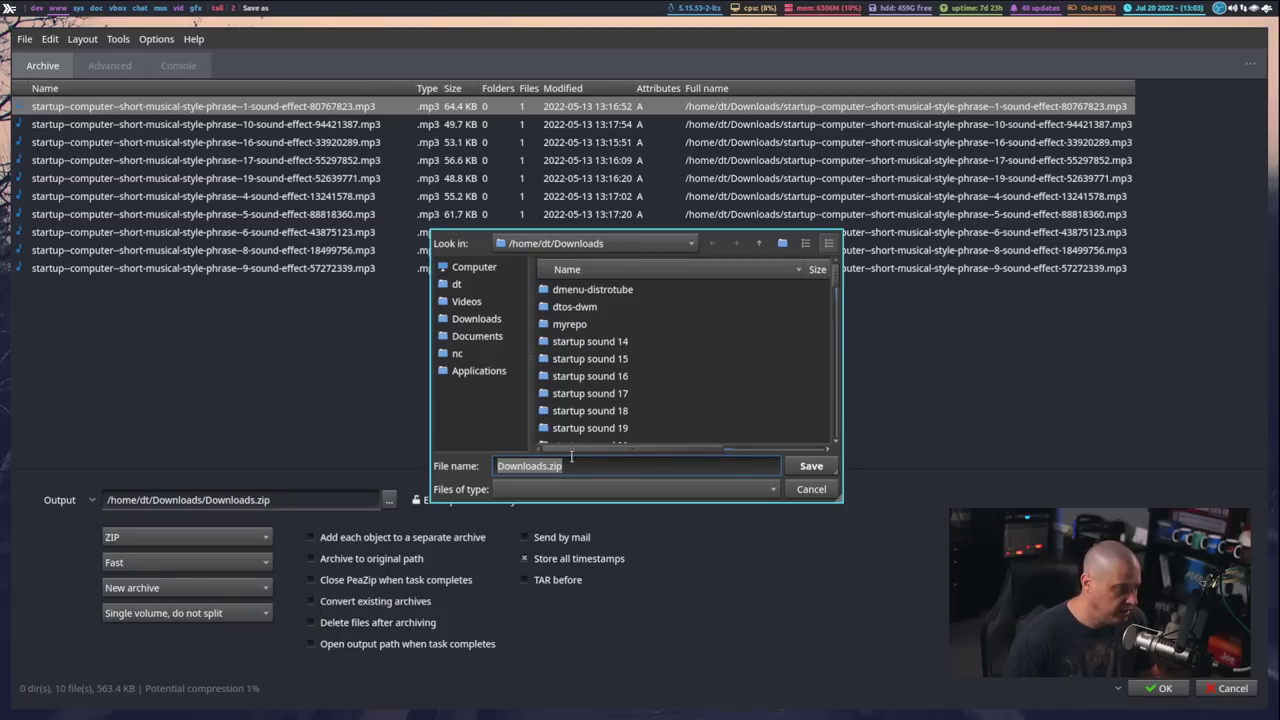
type("test")
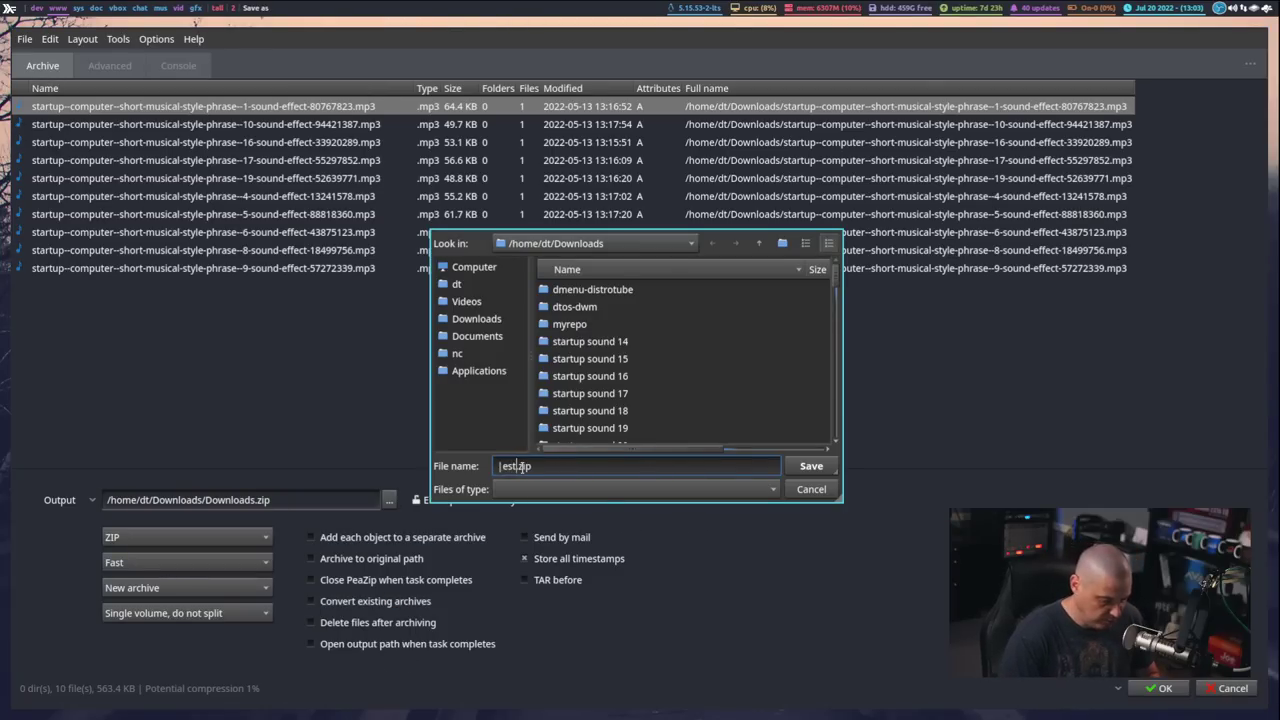
type("T")
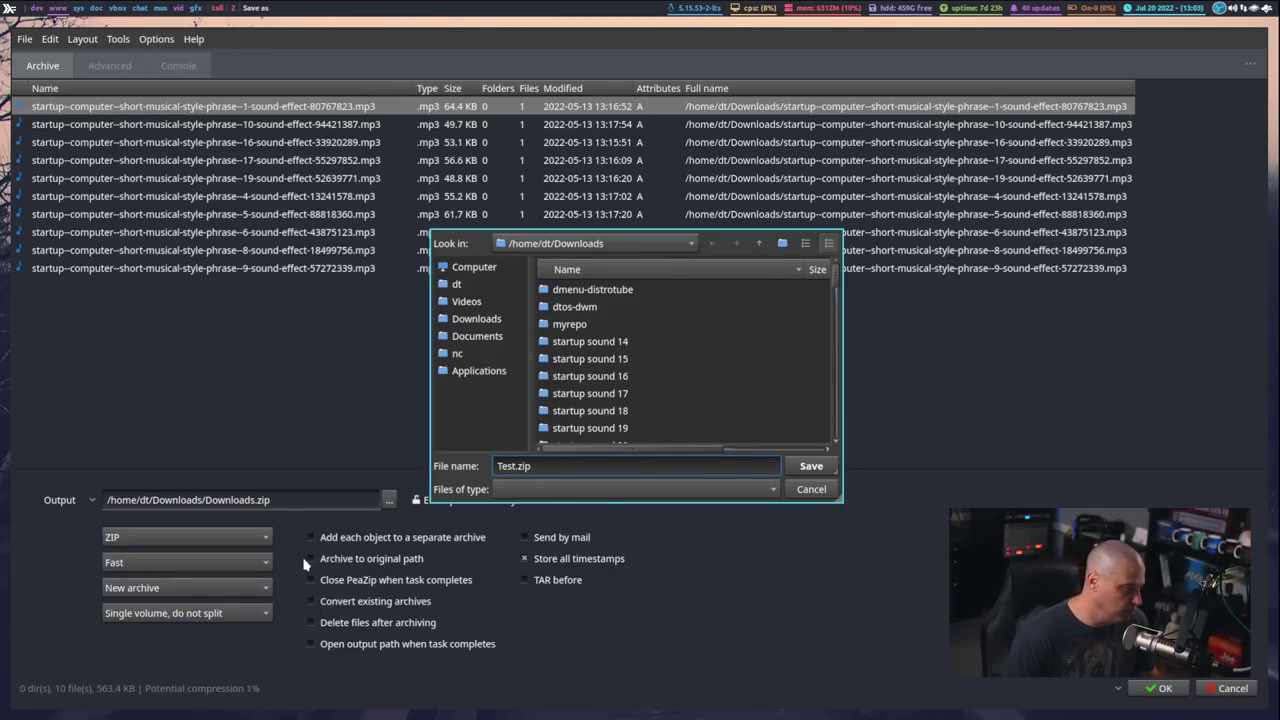
left_click(810, 466)
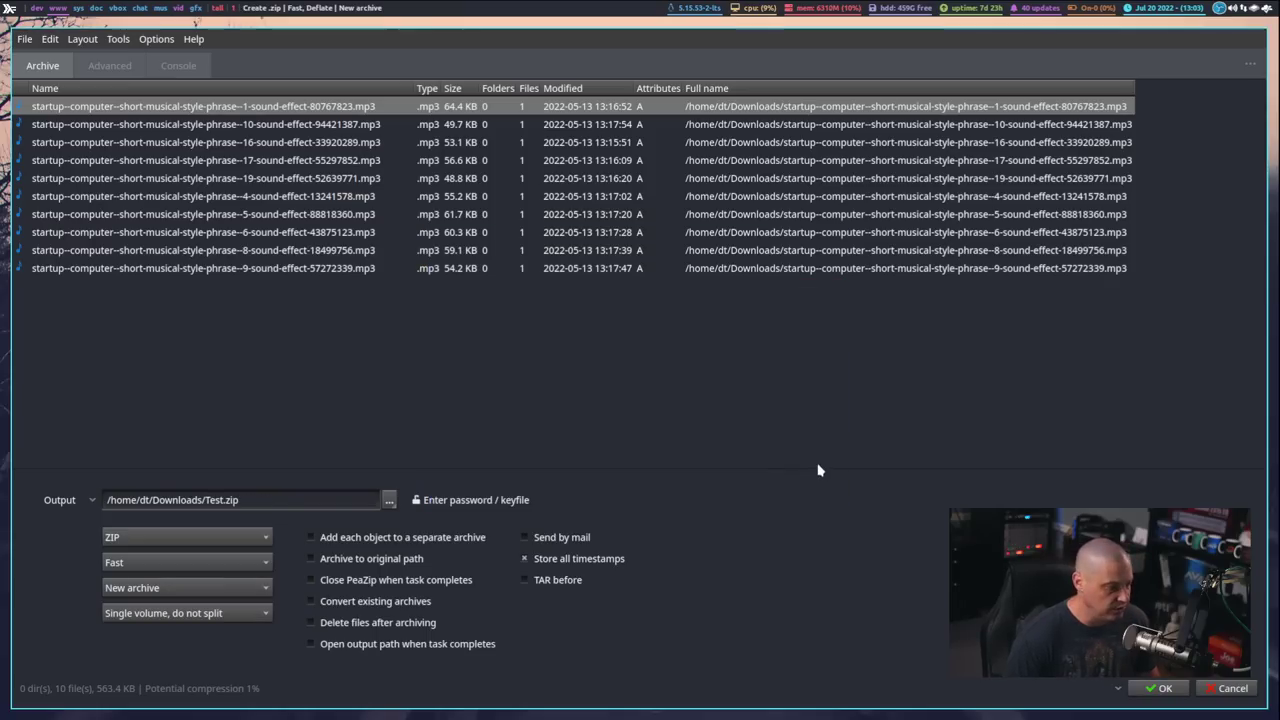
left_click(311, 538)
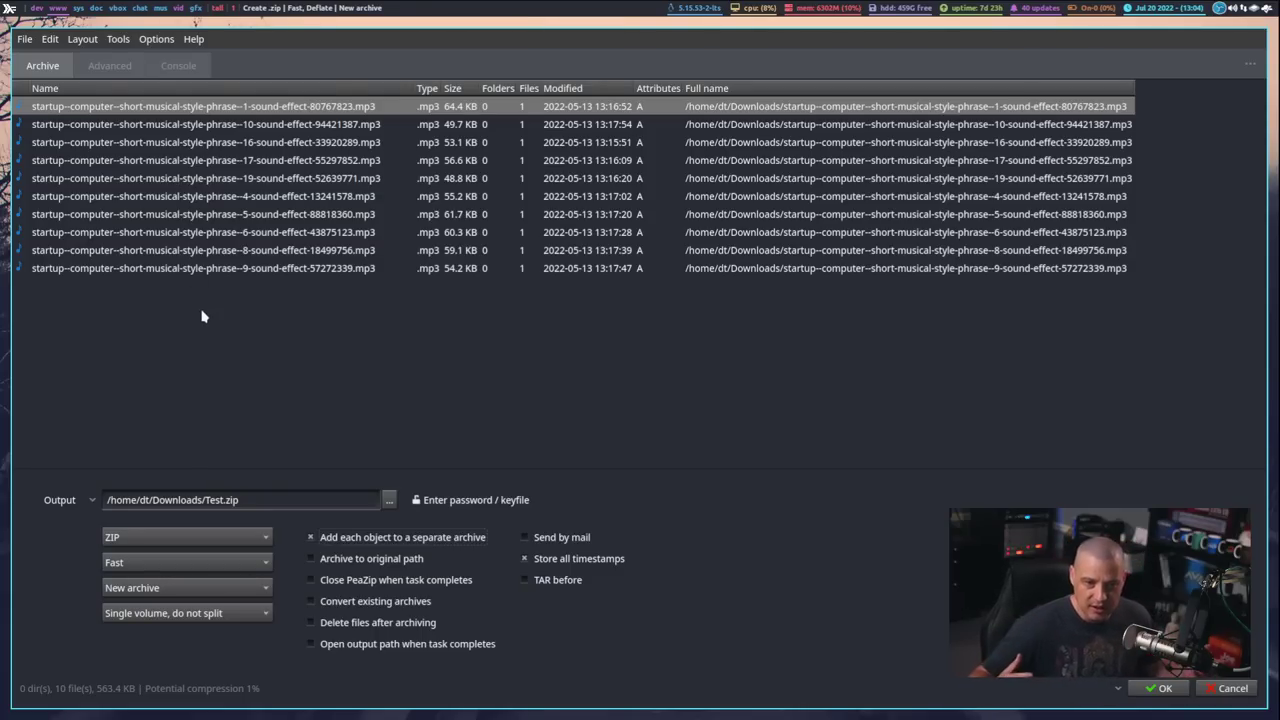
Step: Run the job creating one zip per mp3, then select the startup files in Downloads
left_click(1179, 696)
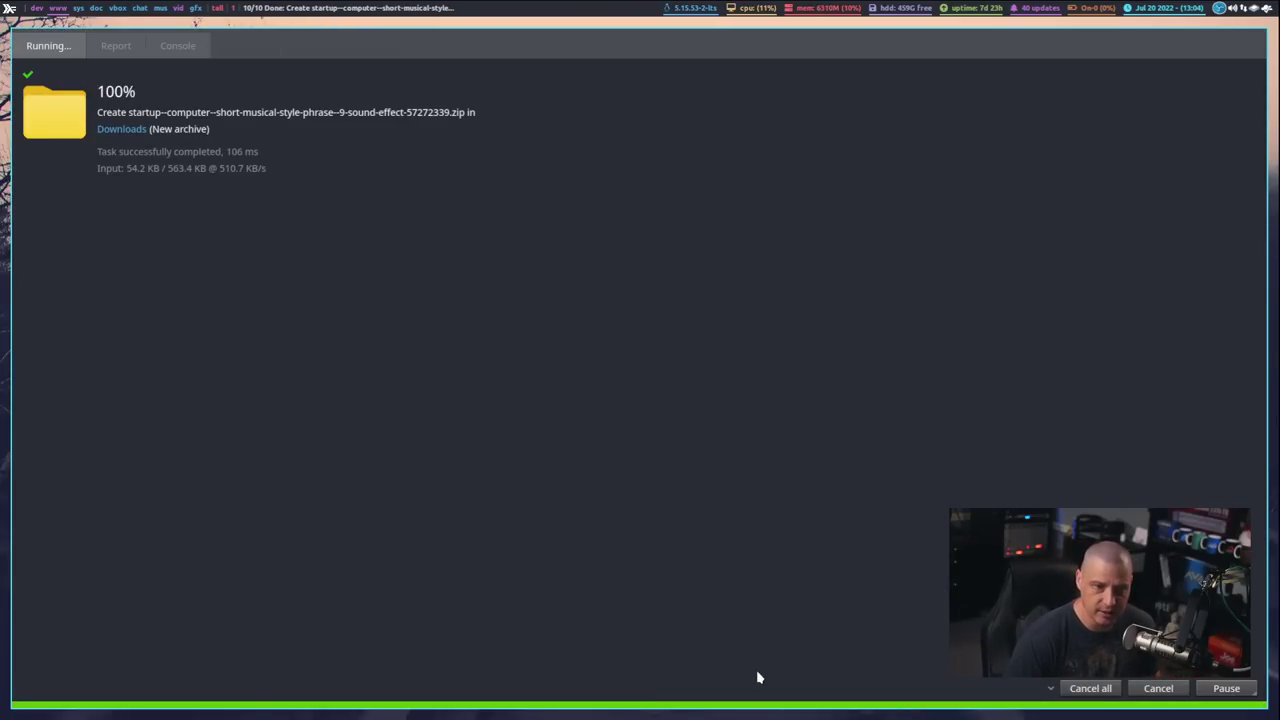
scroll(330, 423, "down", 15)
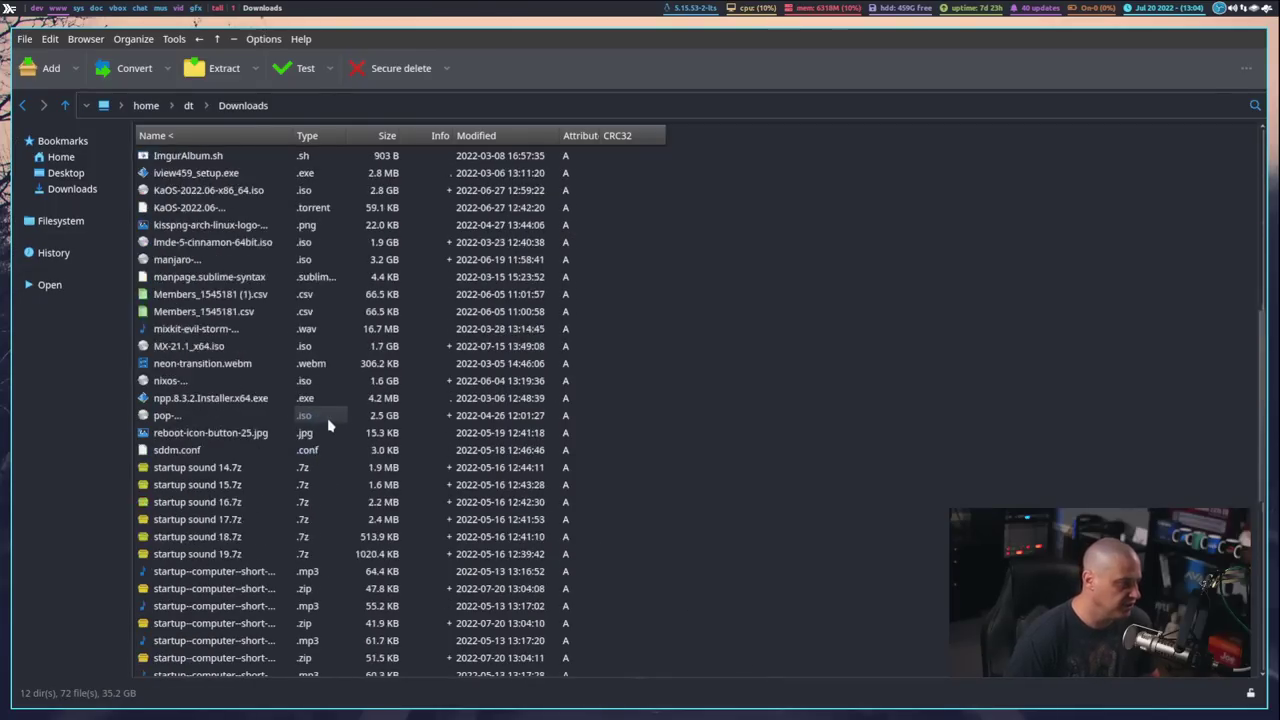
left_click(185, 294)
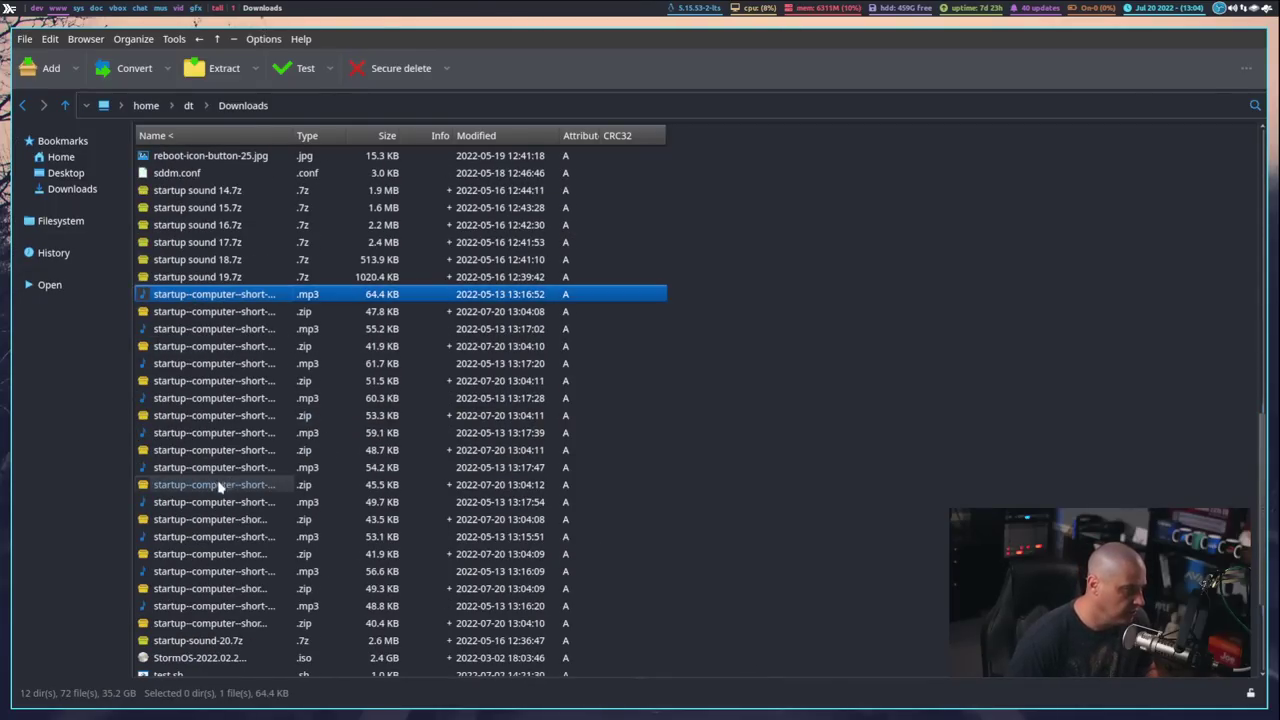
left_click(185, 607, "shift")
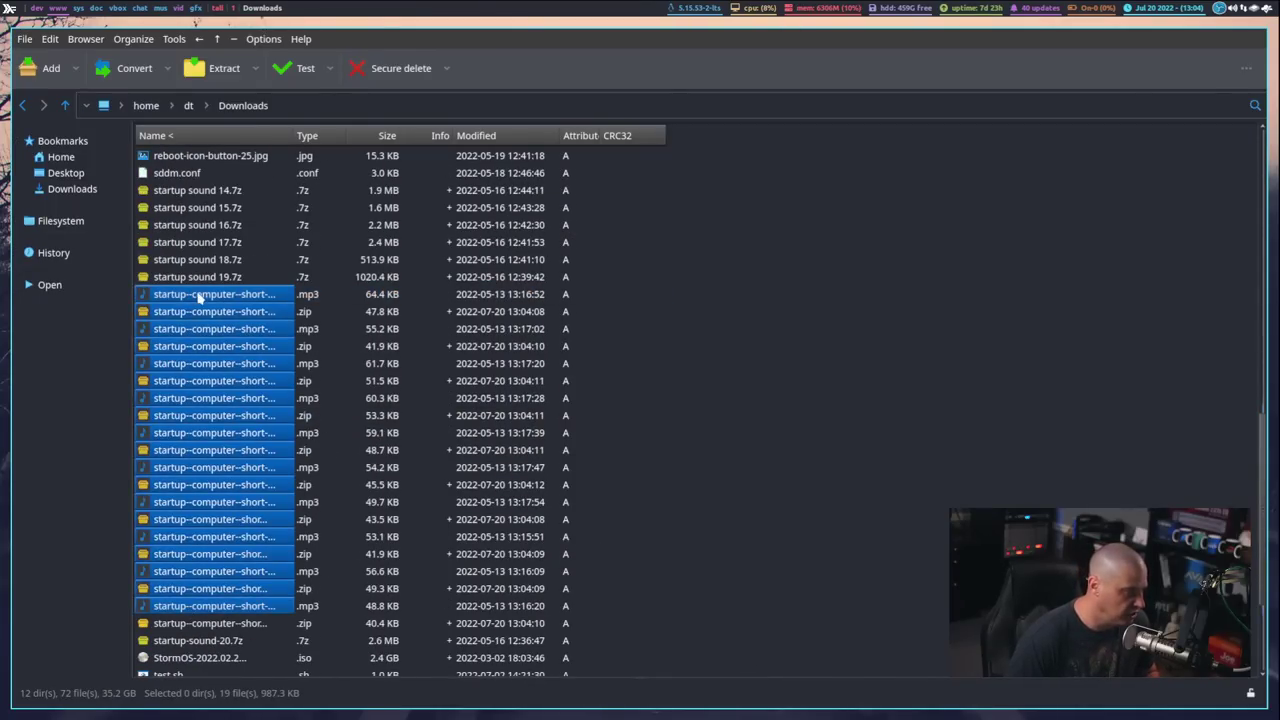
Step: Step through the startup files one by one, including the 41.9 KB zip and 61.7 KB mp3
left_click(192, 294)
left_click(185, 311)
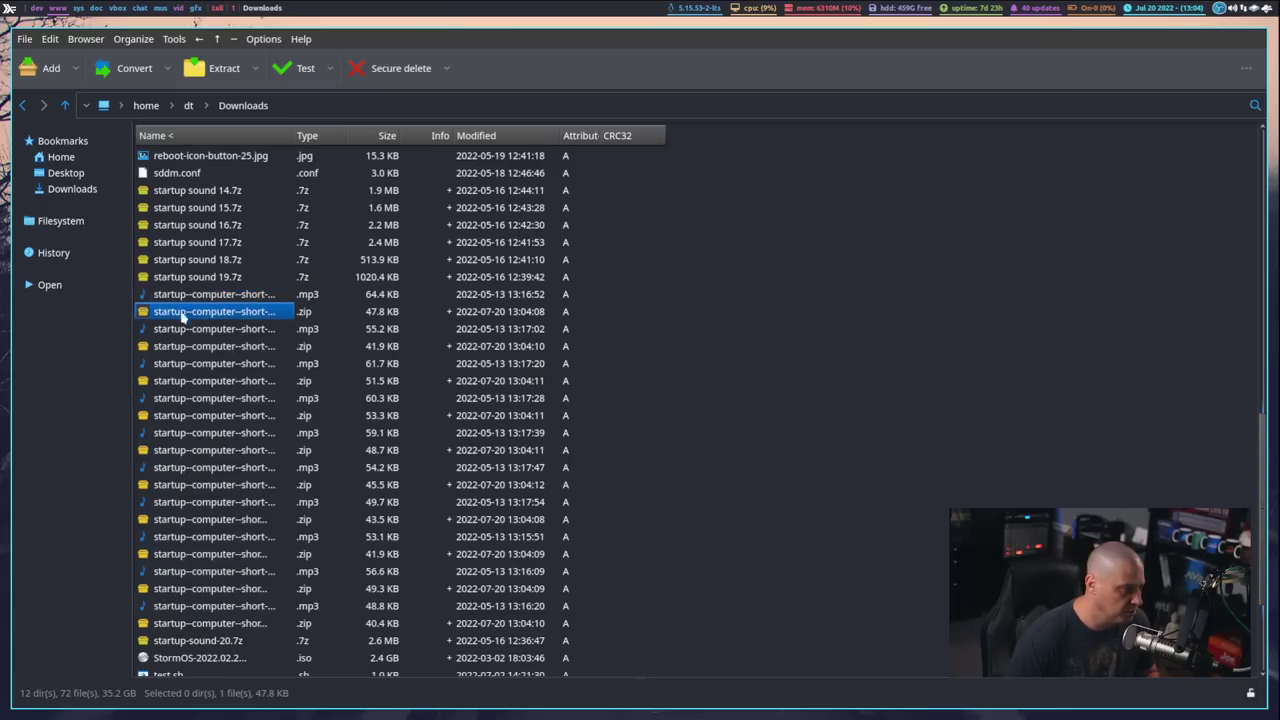
left_click(165, 328)
left_click(163, 346)
left_click(162, 366)
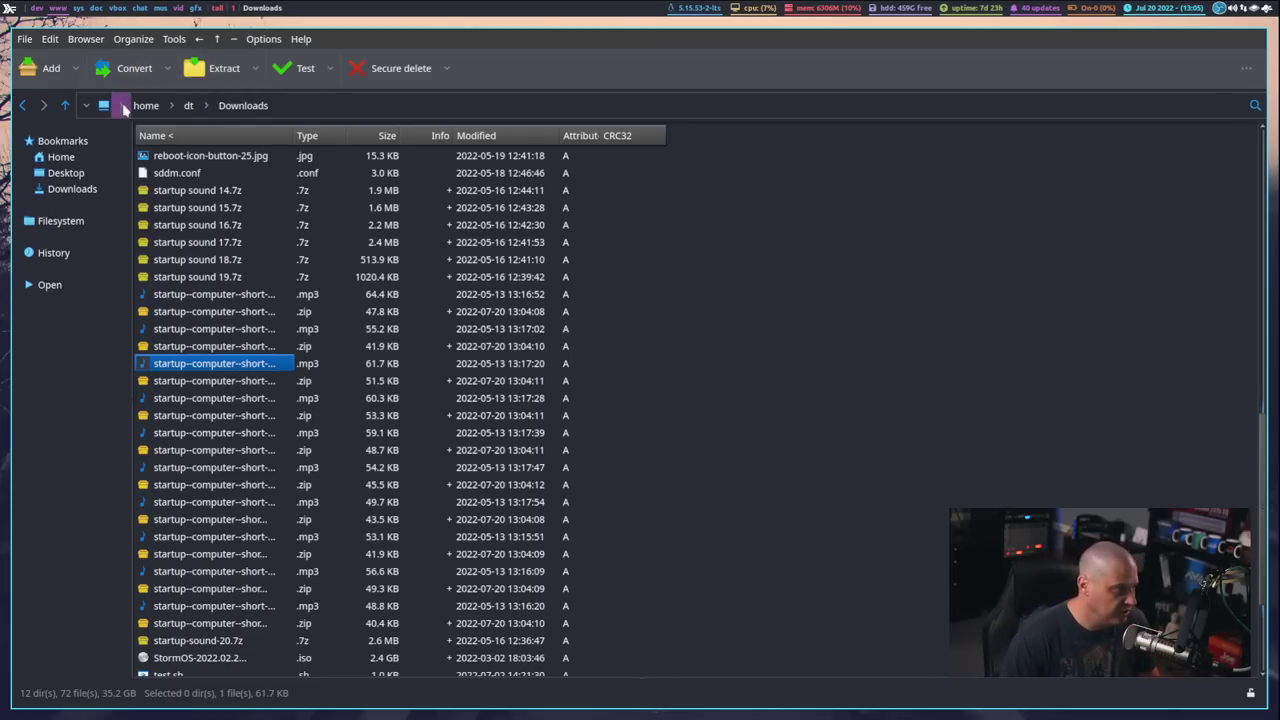
Step: Convert five mp3s (64.4, 55.2, 61.7, 60.3, 59.1 KB) into one archive, unticking separate archives
left_click(198, 297)
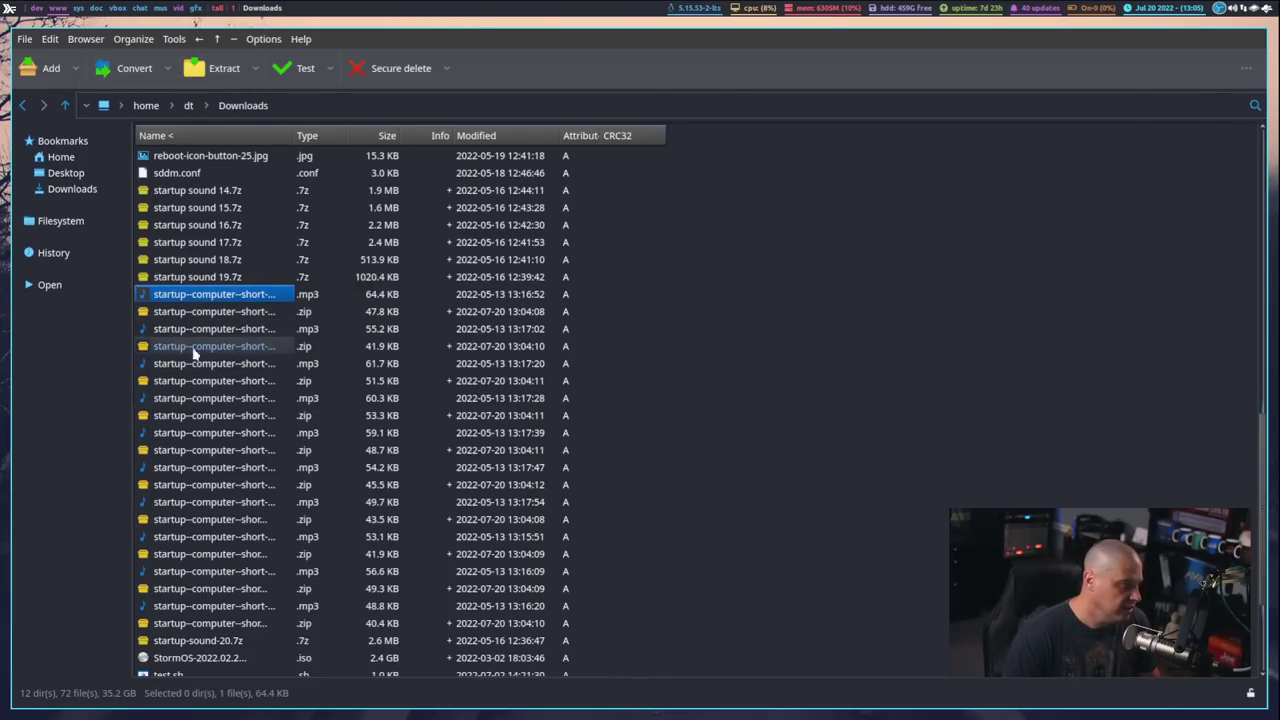
left_click(181, 330, "ctrl")
left_click(176, 364, "ctrl")
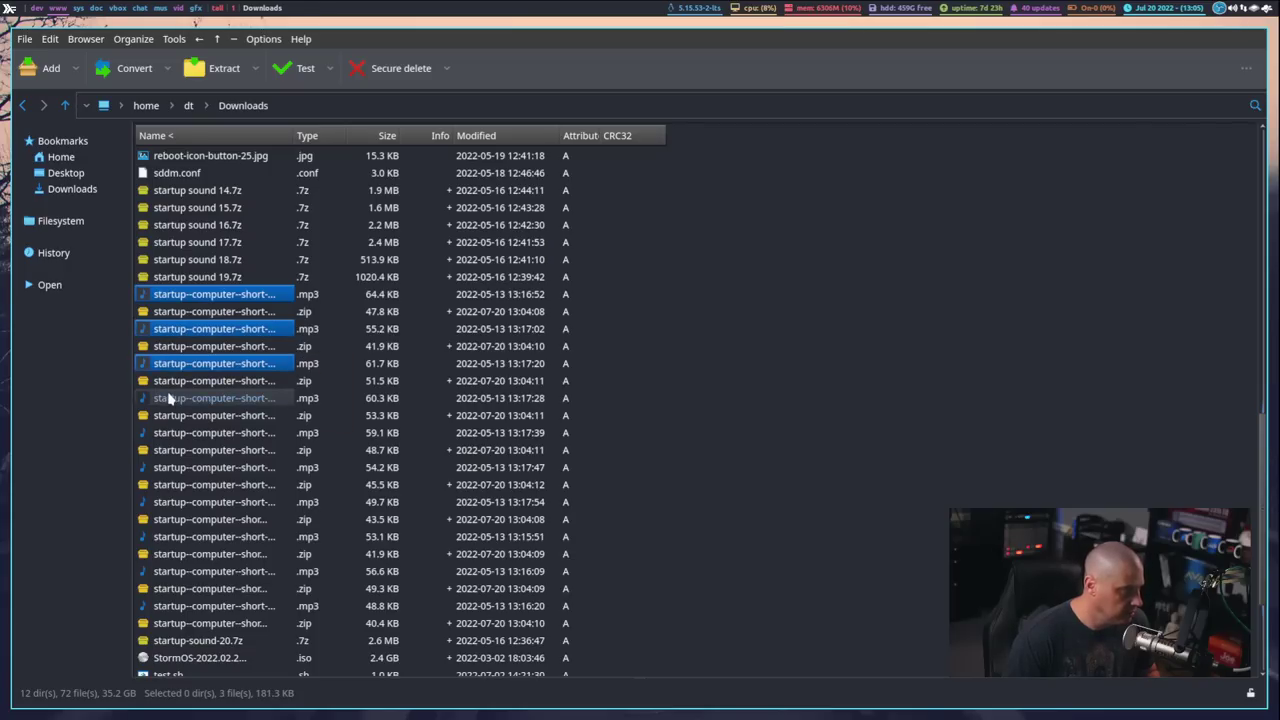
left_click(172, 398, "ctrl")
left_click(166, 434, "ctrl")
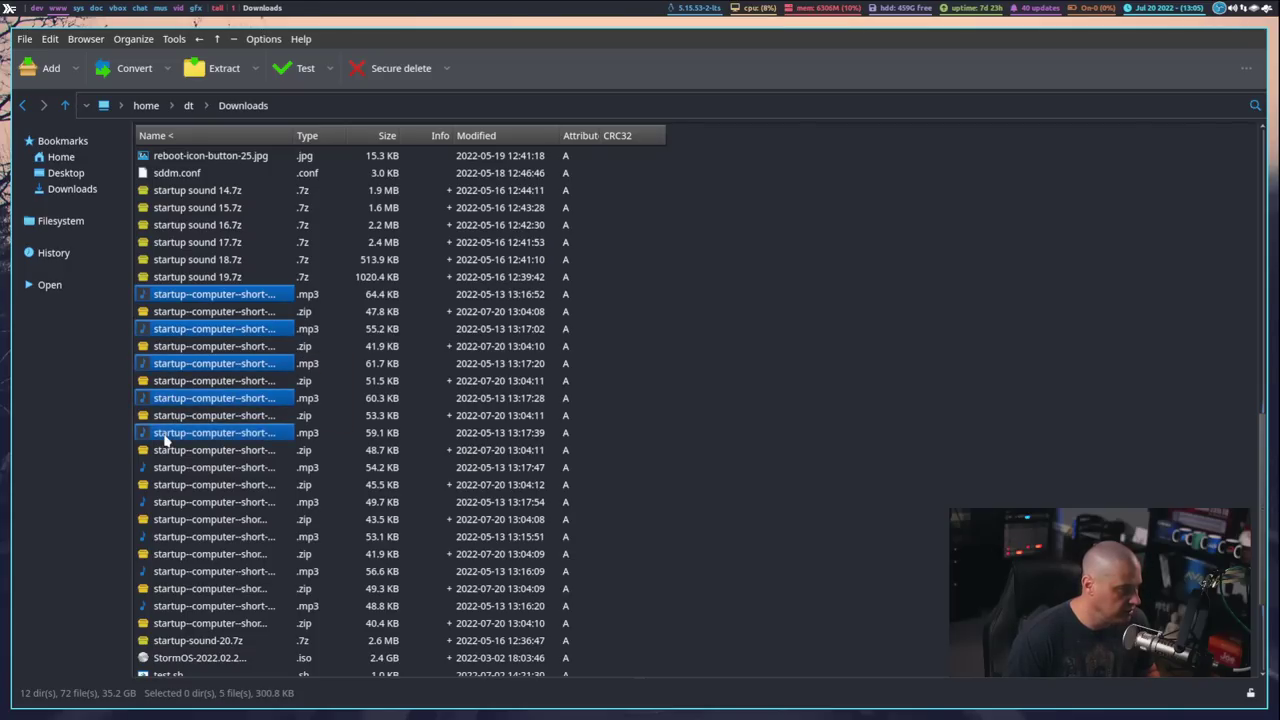
left_click(138, 68)
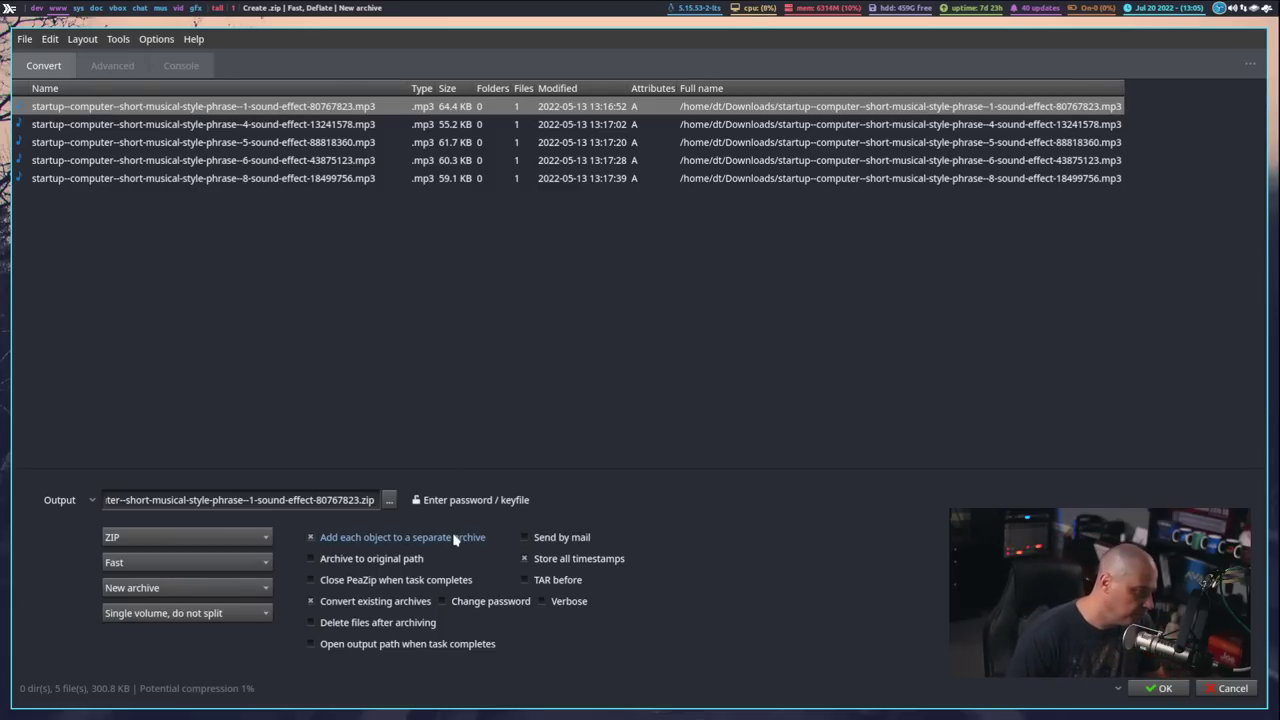
left_click(310, 545)
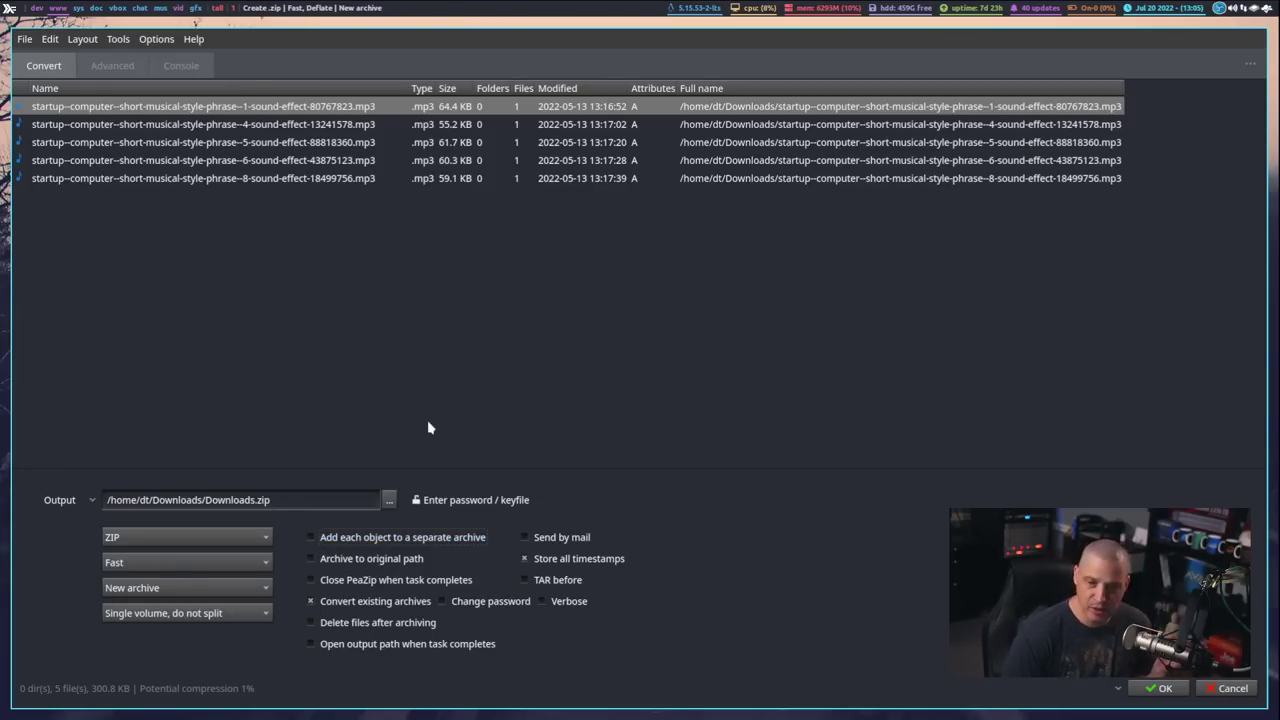
left_click(227, 565)
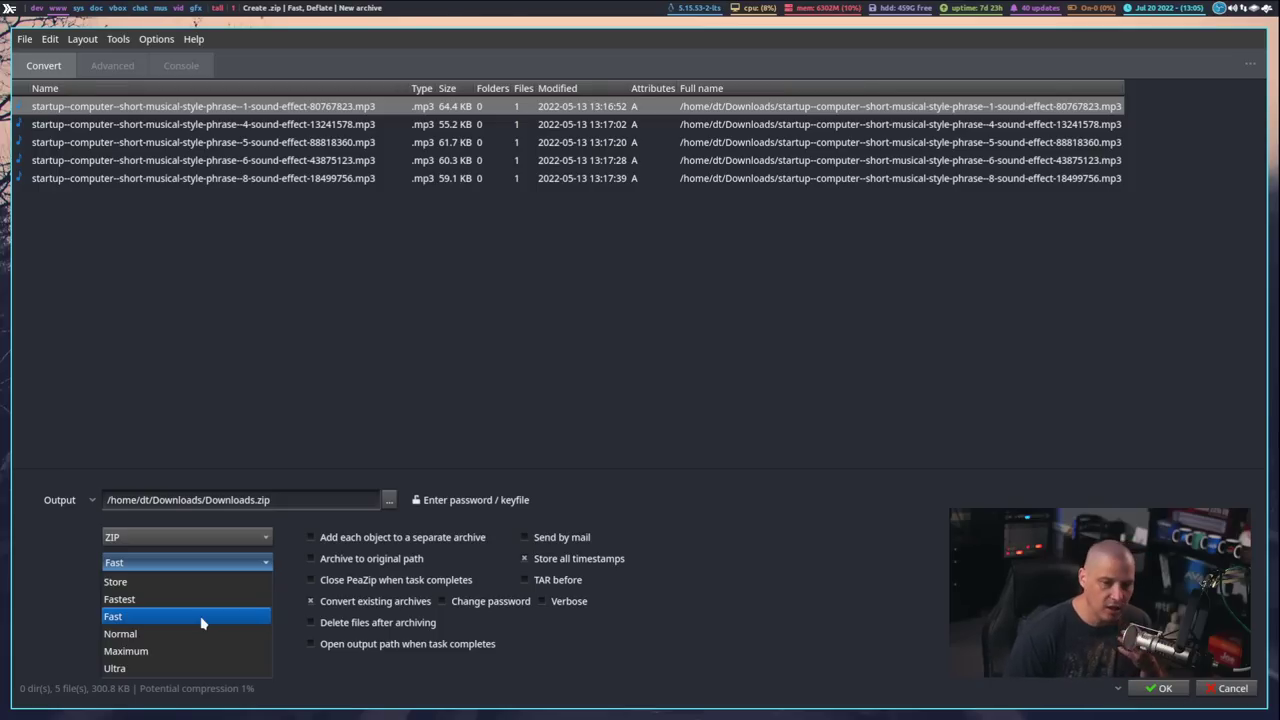
left_click(184, 668)
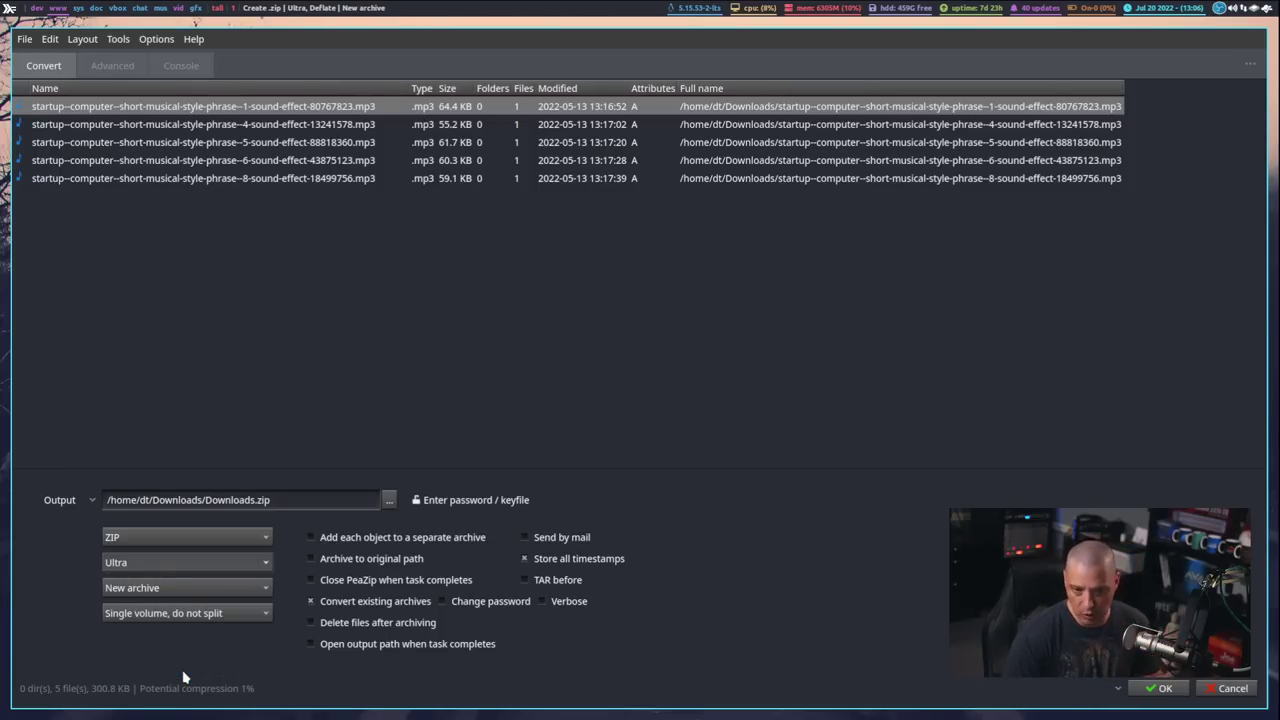
left_click(190, 563)
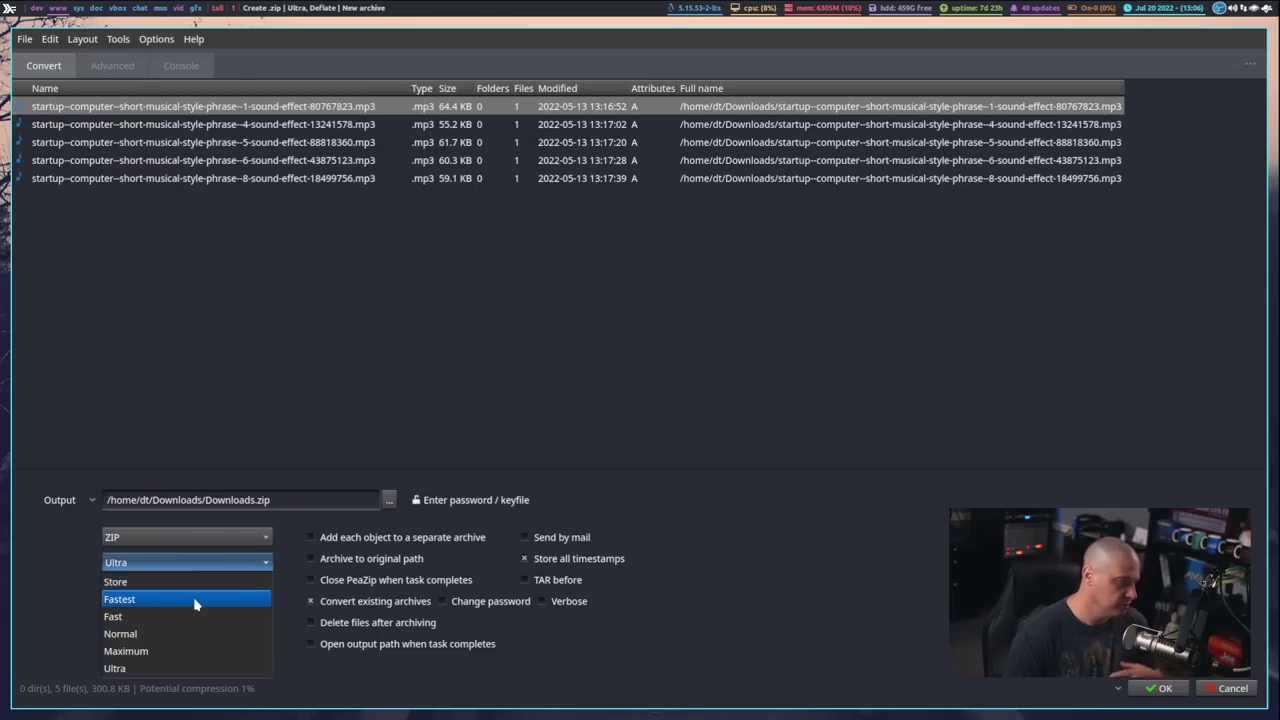
left_click(190, 616)
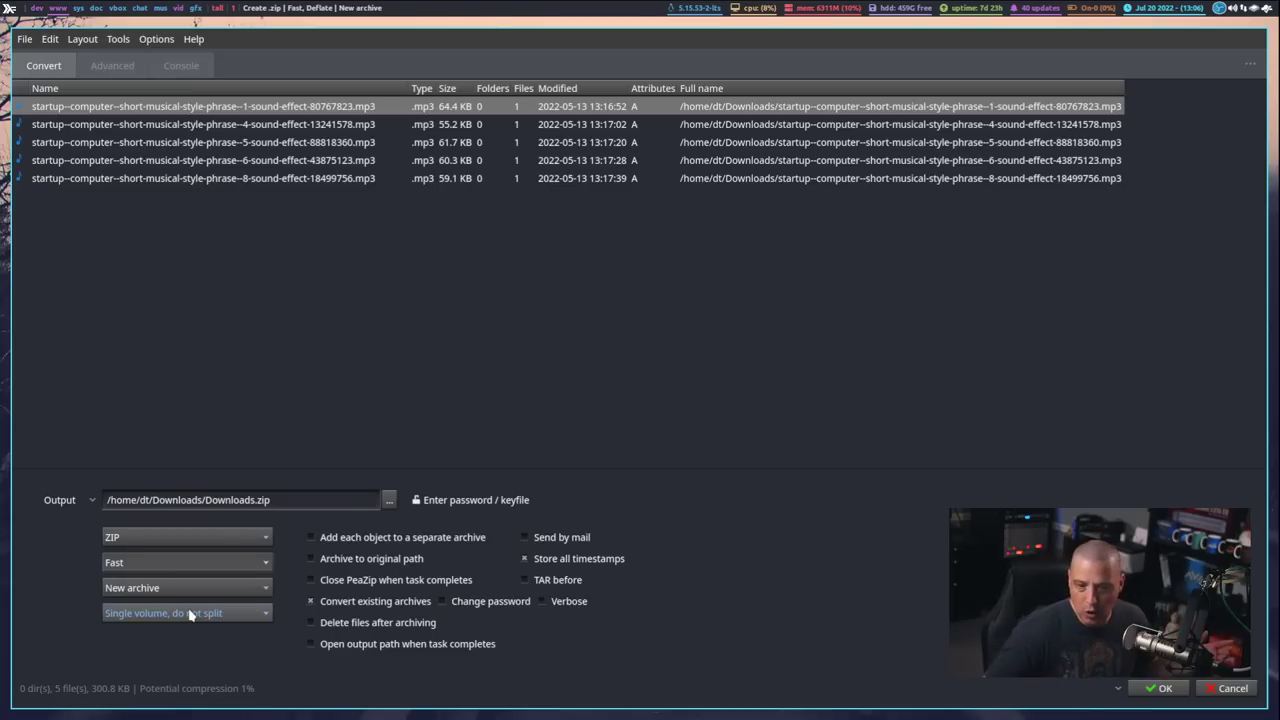
left_click(139, 590)
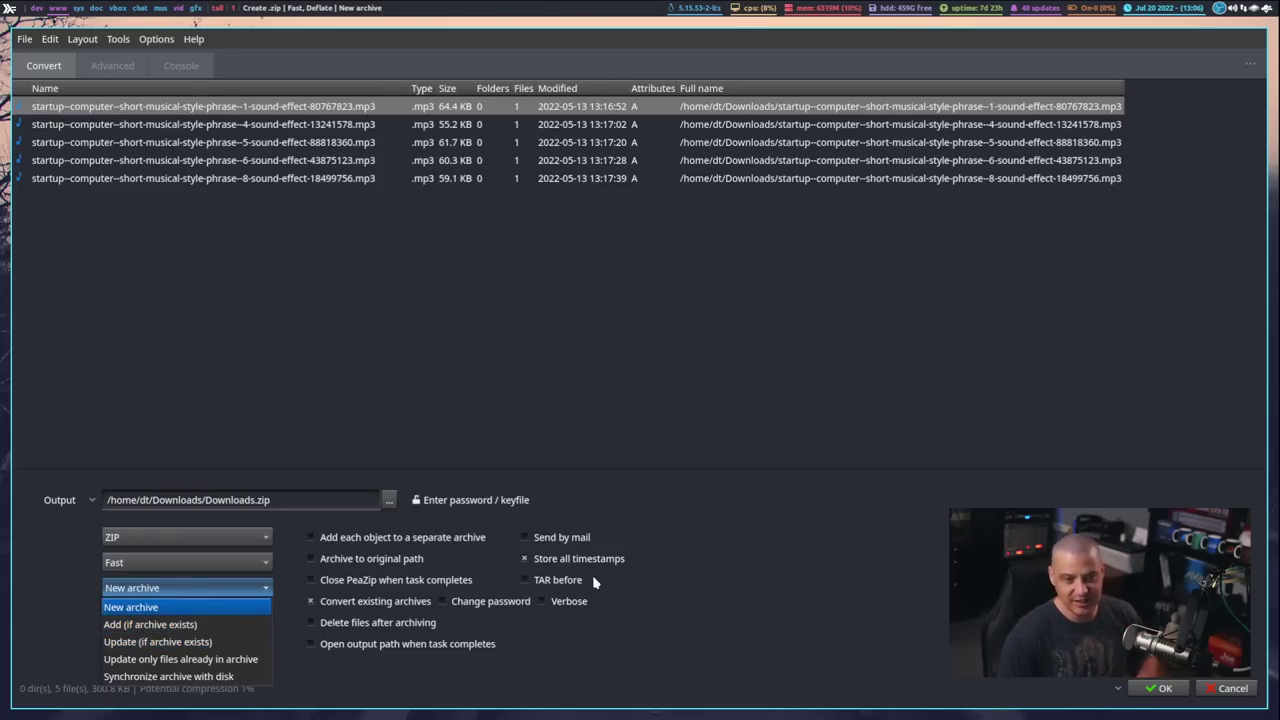
left_click(624, 462)
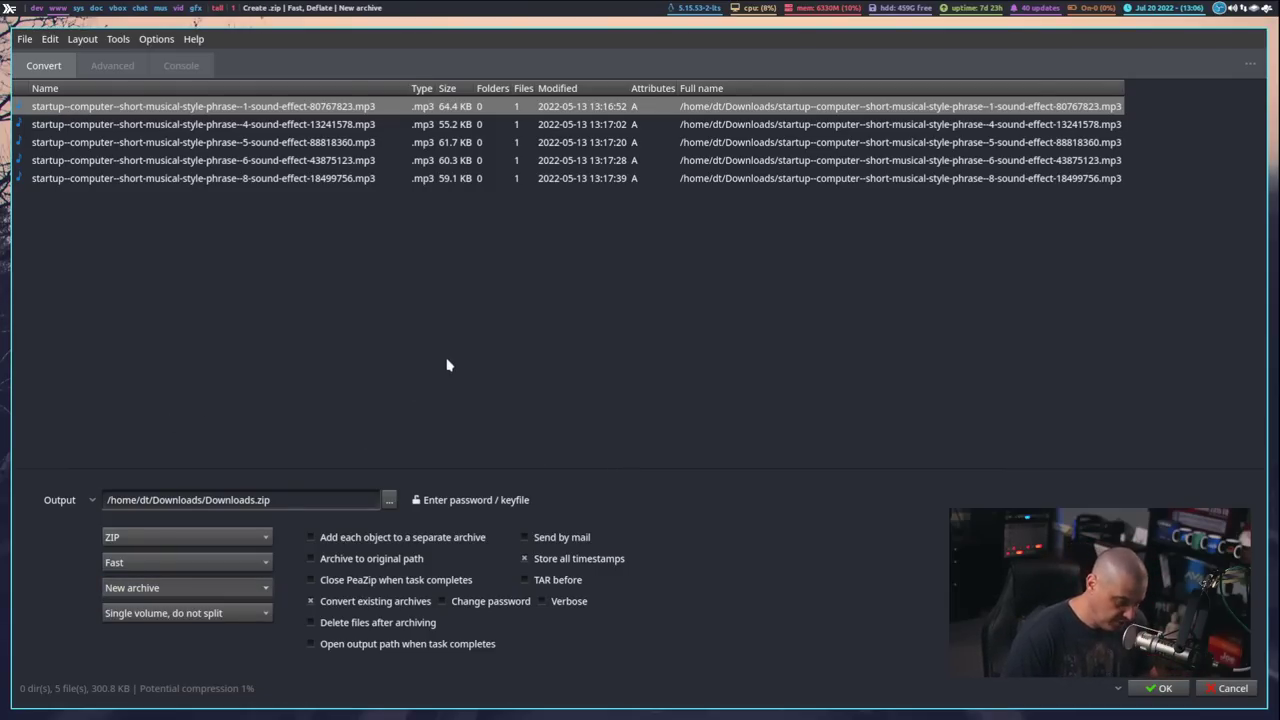
Step: Cancel the archive dialog and toggle the bookmarks side panel off and on
key("Escape")
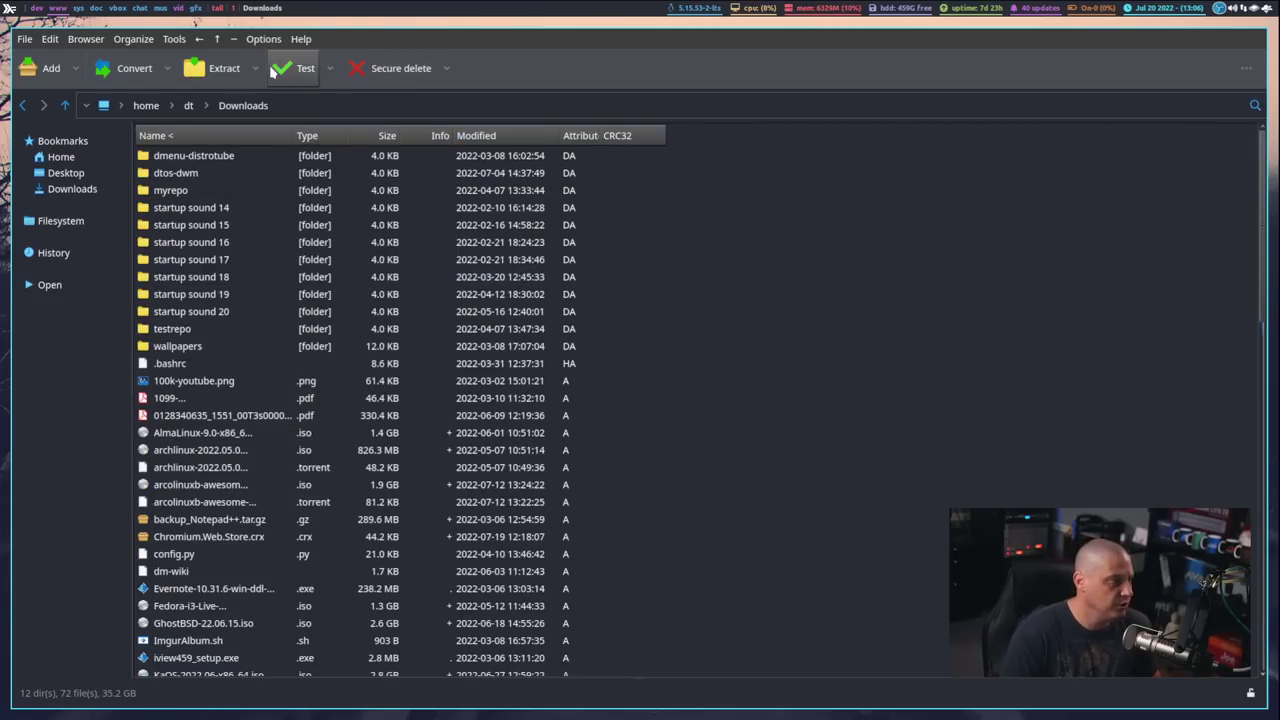
left_click(201, 42)
left_click(200, 43)
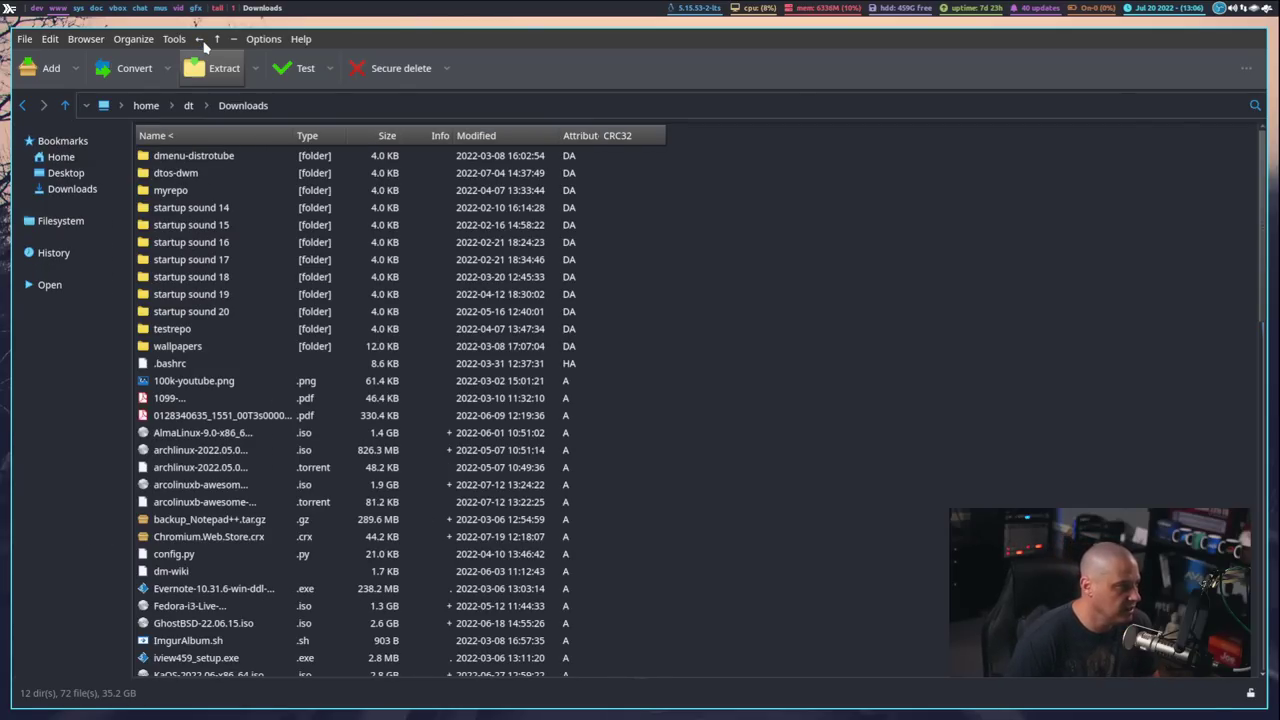
left_click(199, 45)
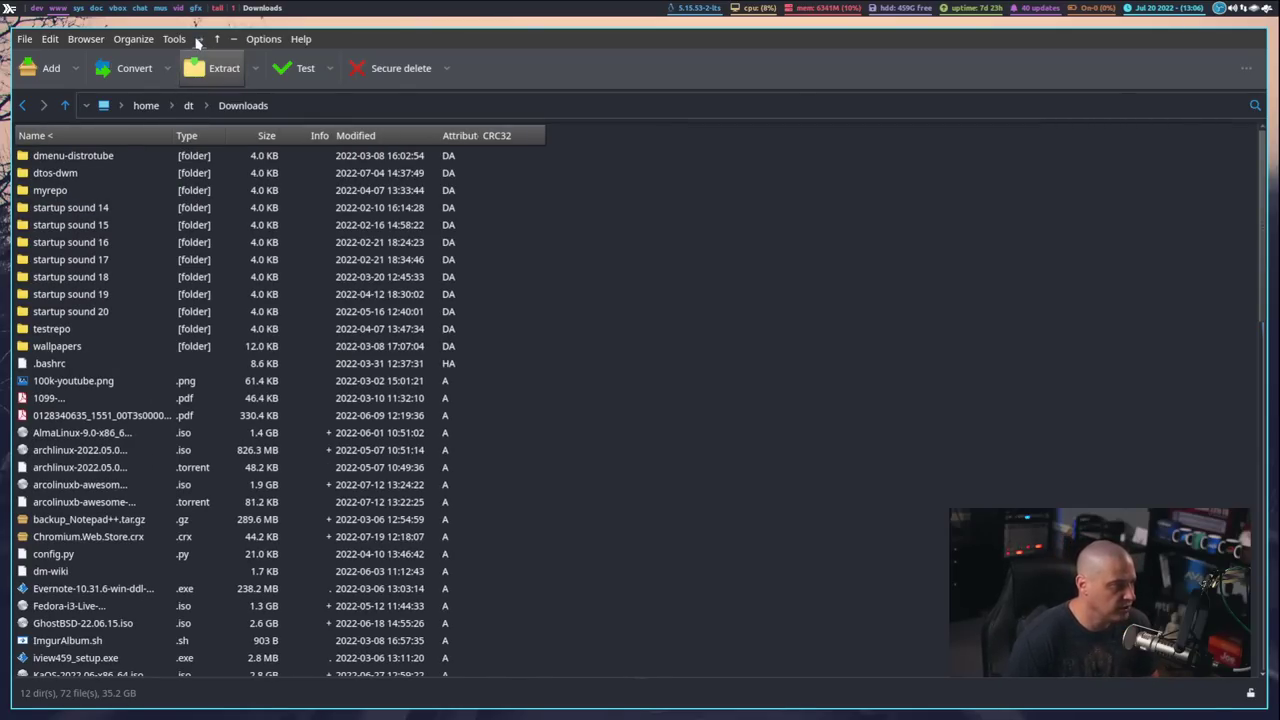
left_click(199, 42)
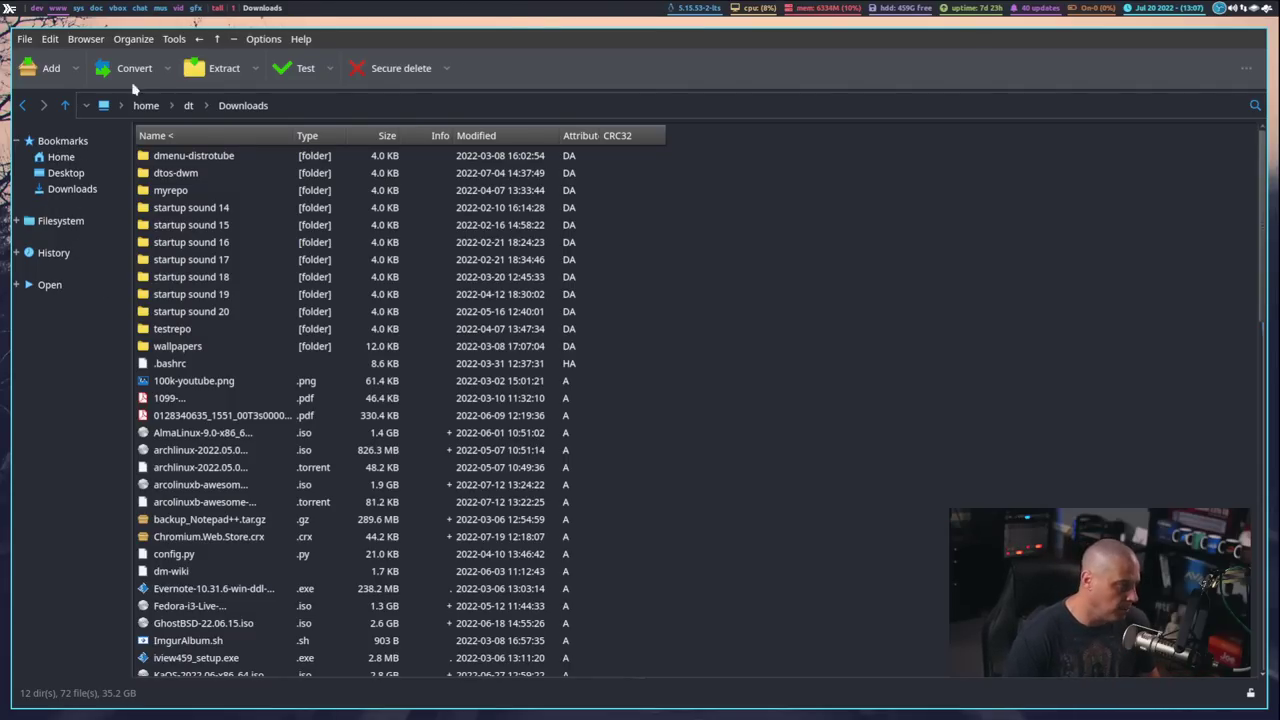
left_click(199, 39)
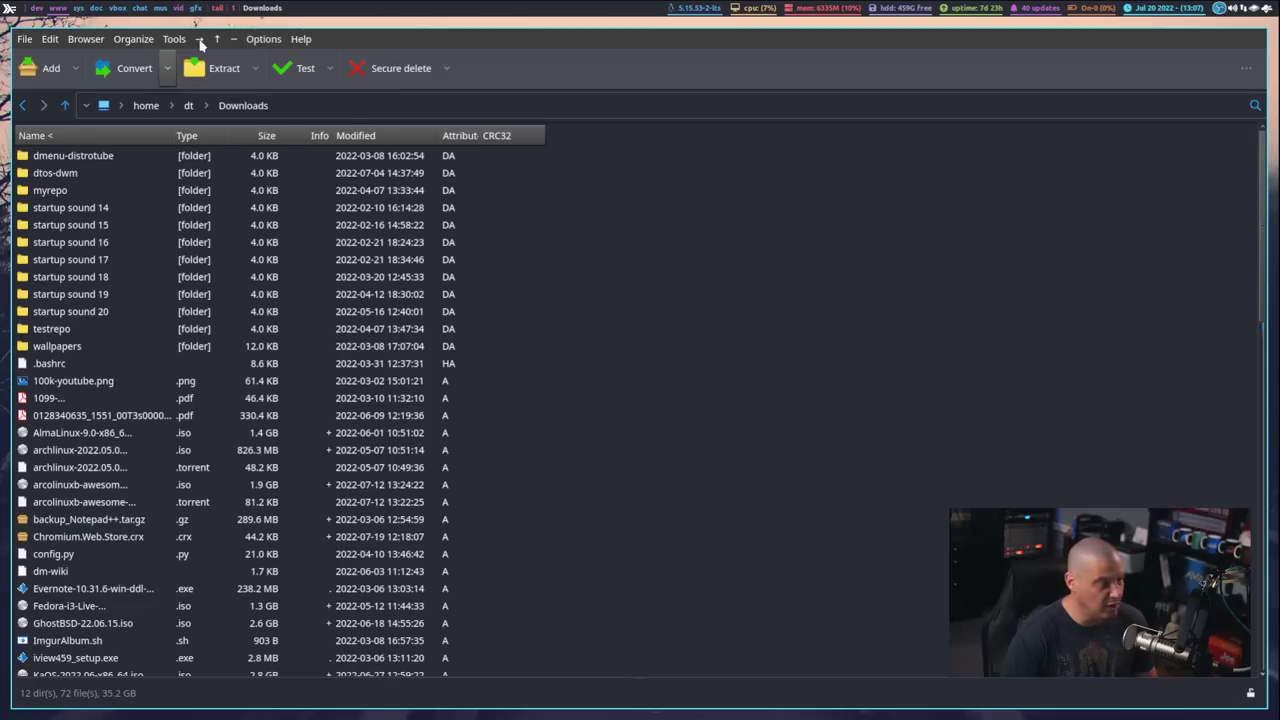
left_click(200, 40)
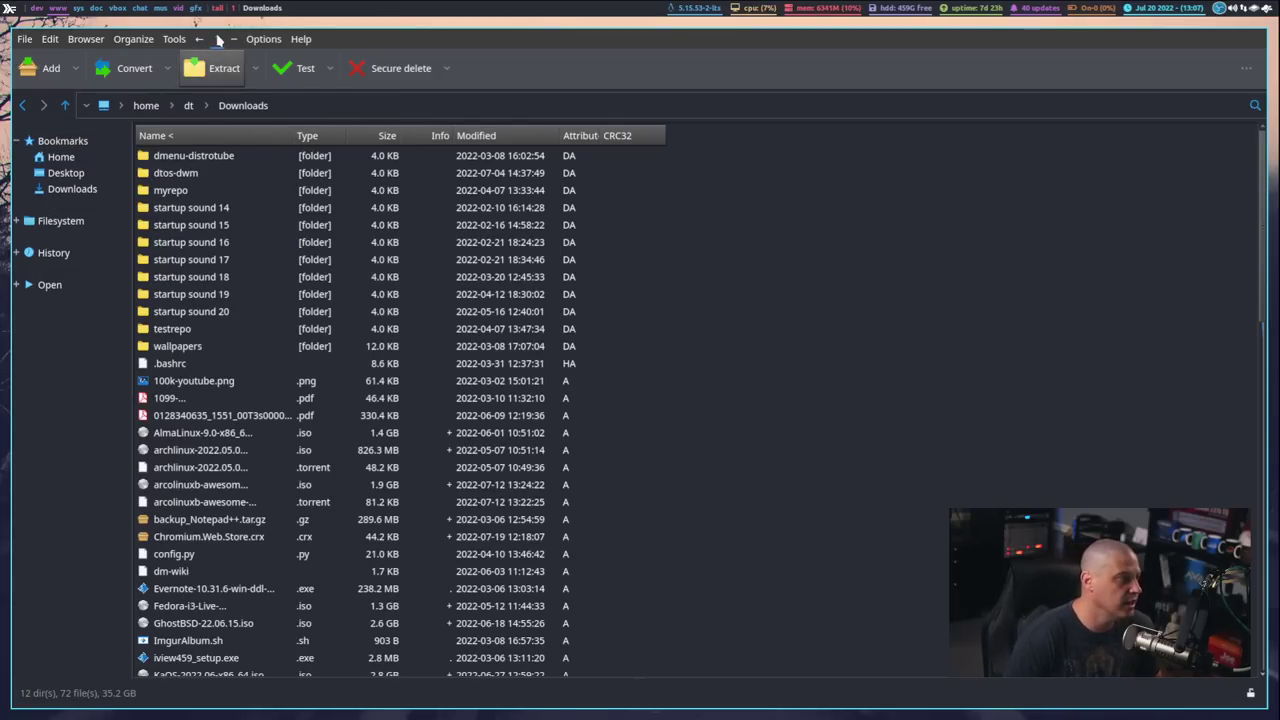
Step: Hide the actions toolbar and view the PDF file's context menu
left_click(216, 41)
left_click(216, 41)
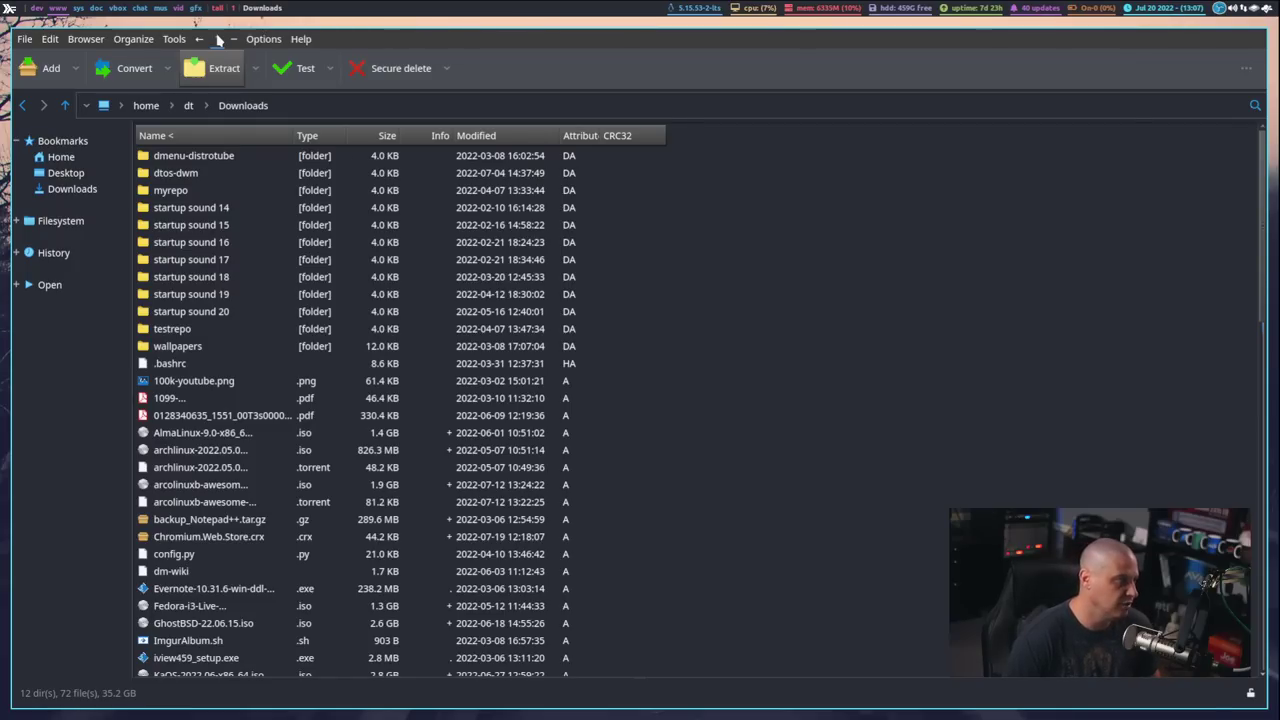
left_click(217, 40)
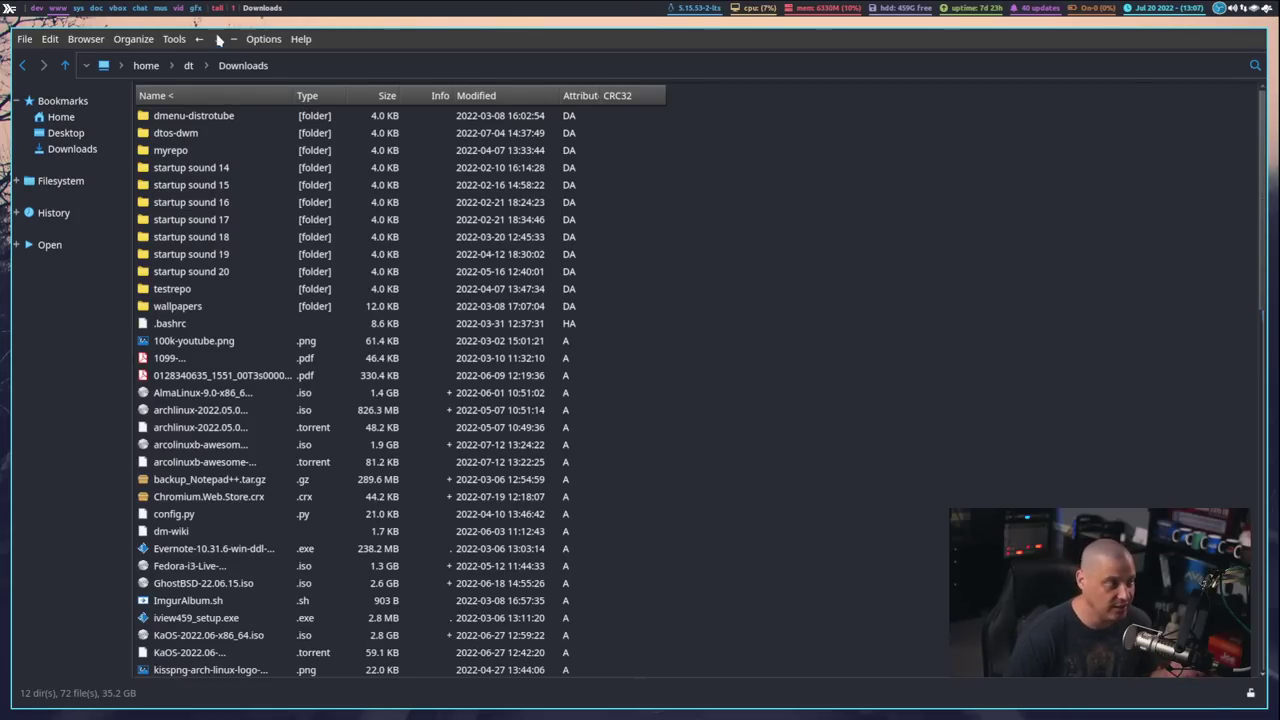
right_click(197, 375)
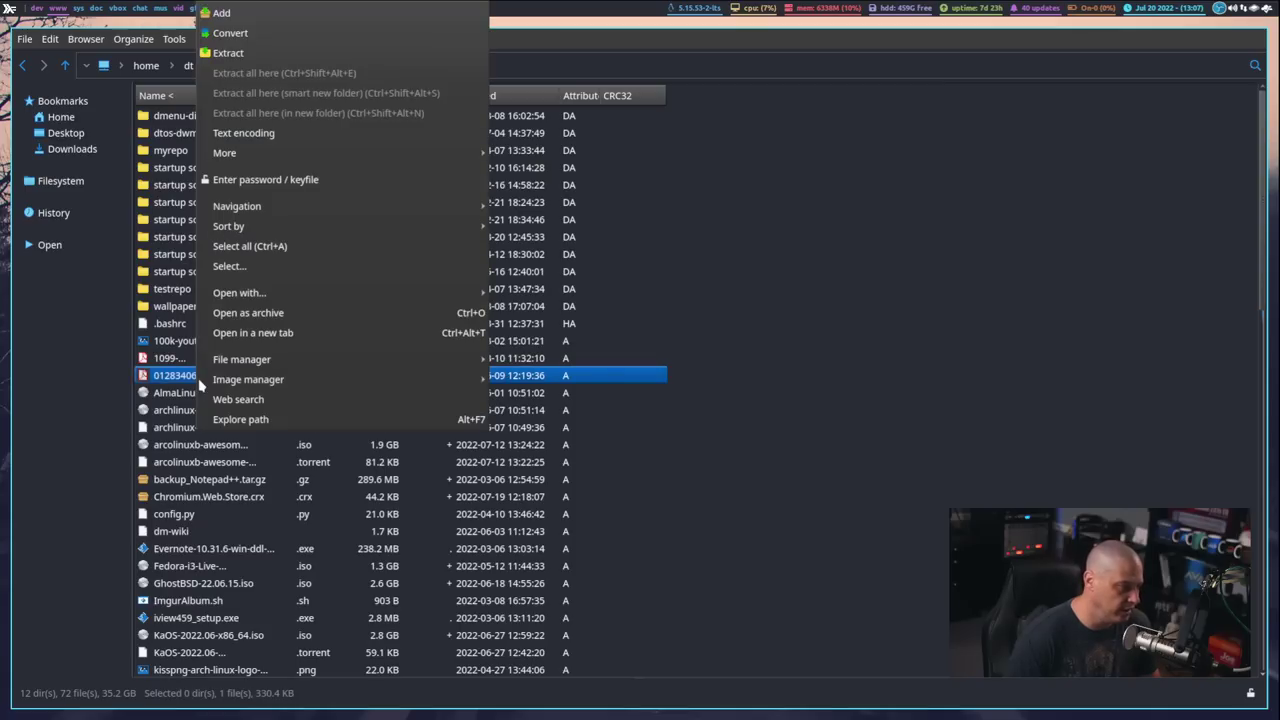
key("Escape")
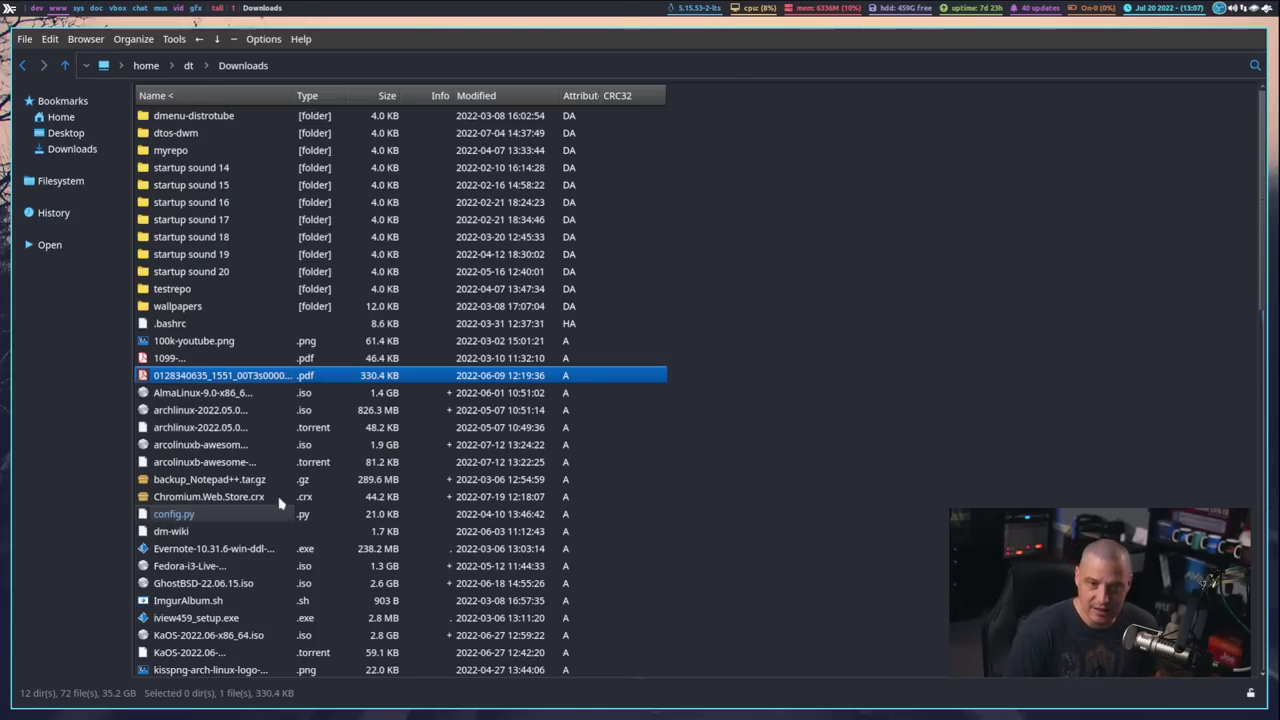
Step: Enable tabs, open a second tab on the home folder, and switch between the tabs
left_click(234, 44)
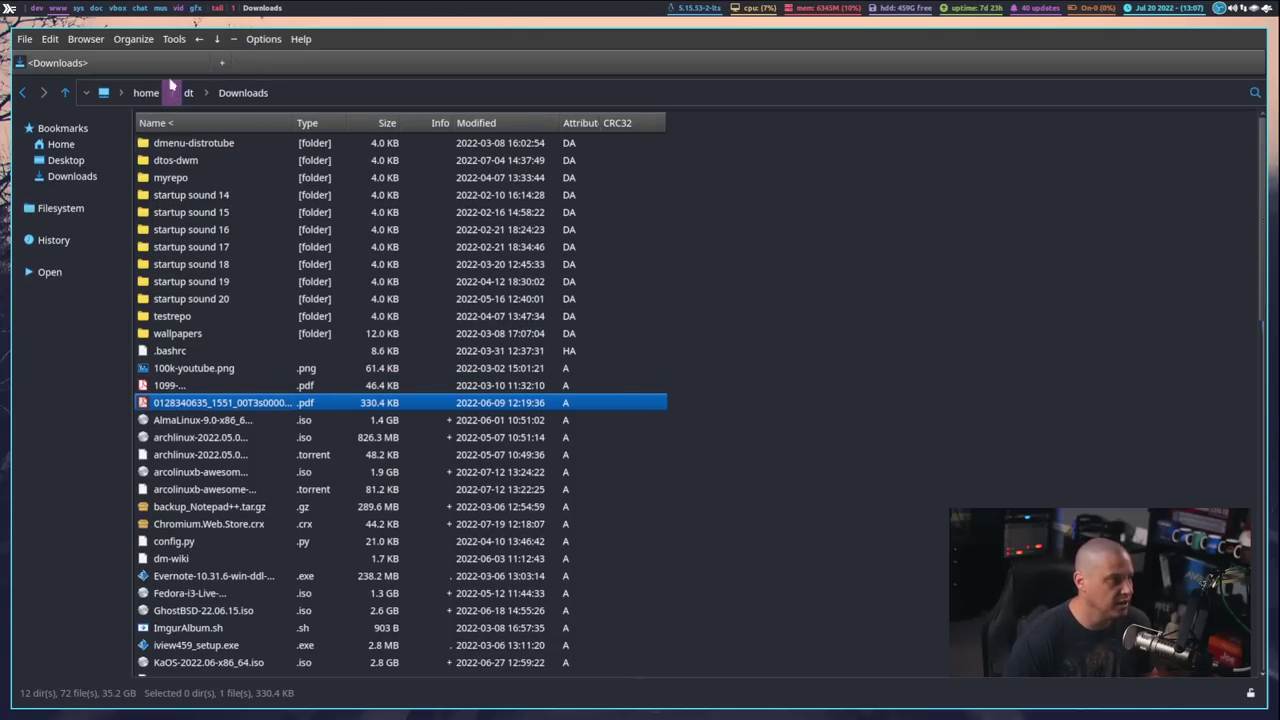
left_click(290, 68)
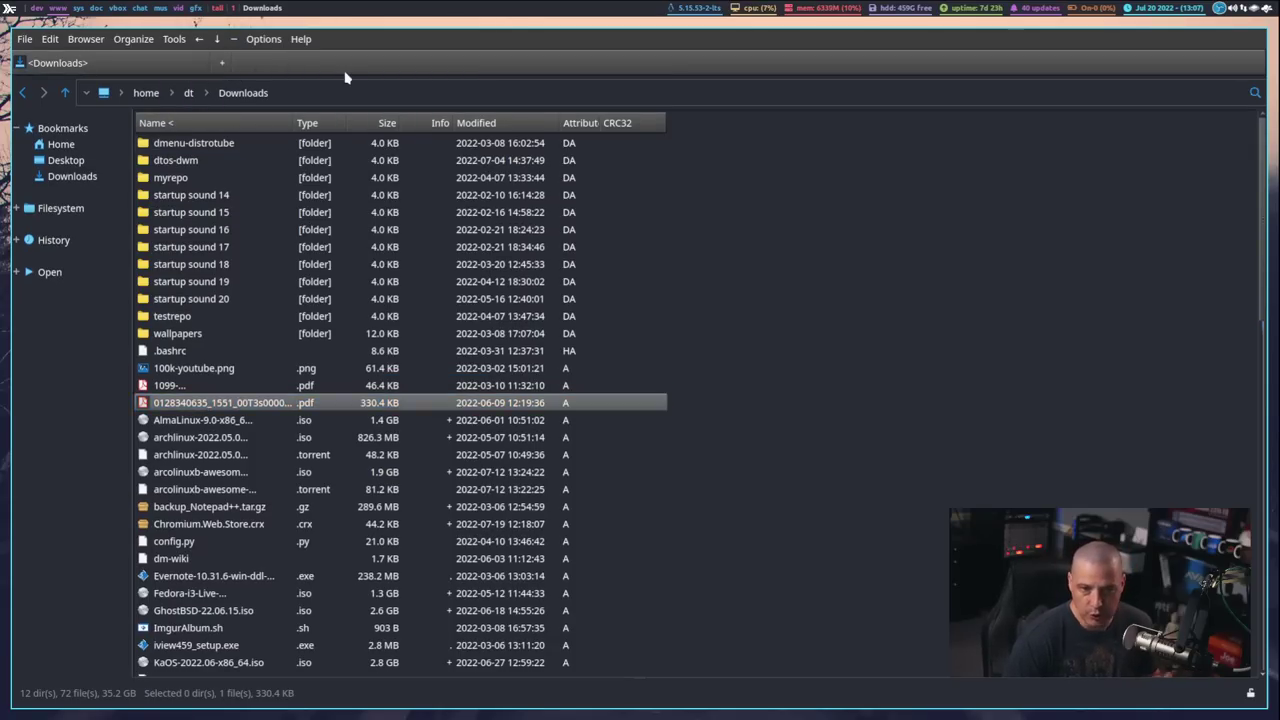
left_click(223, 63)
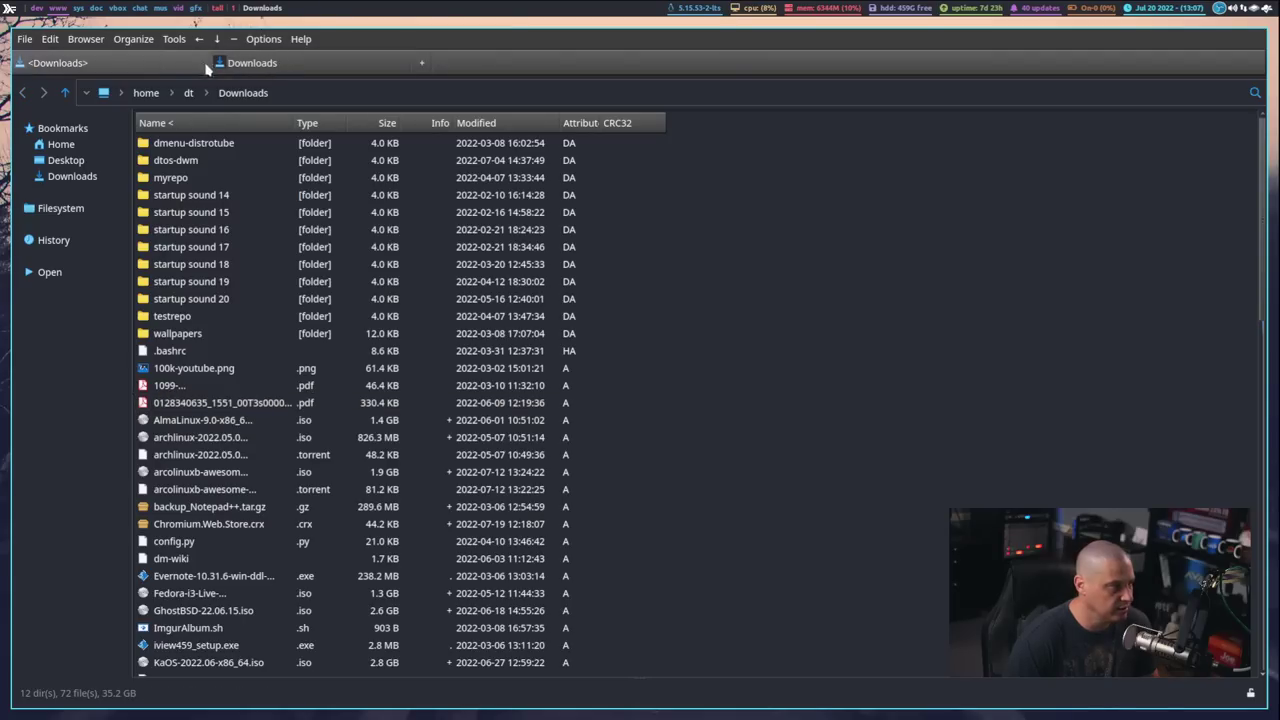
left_click(60, 144)
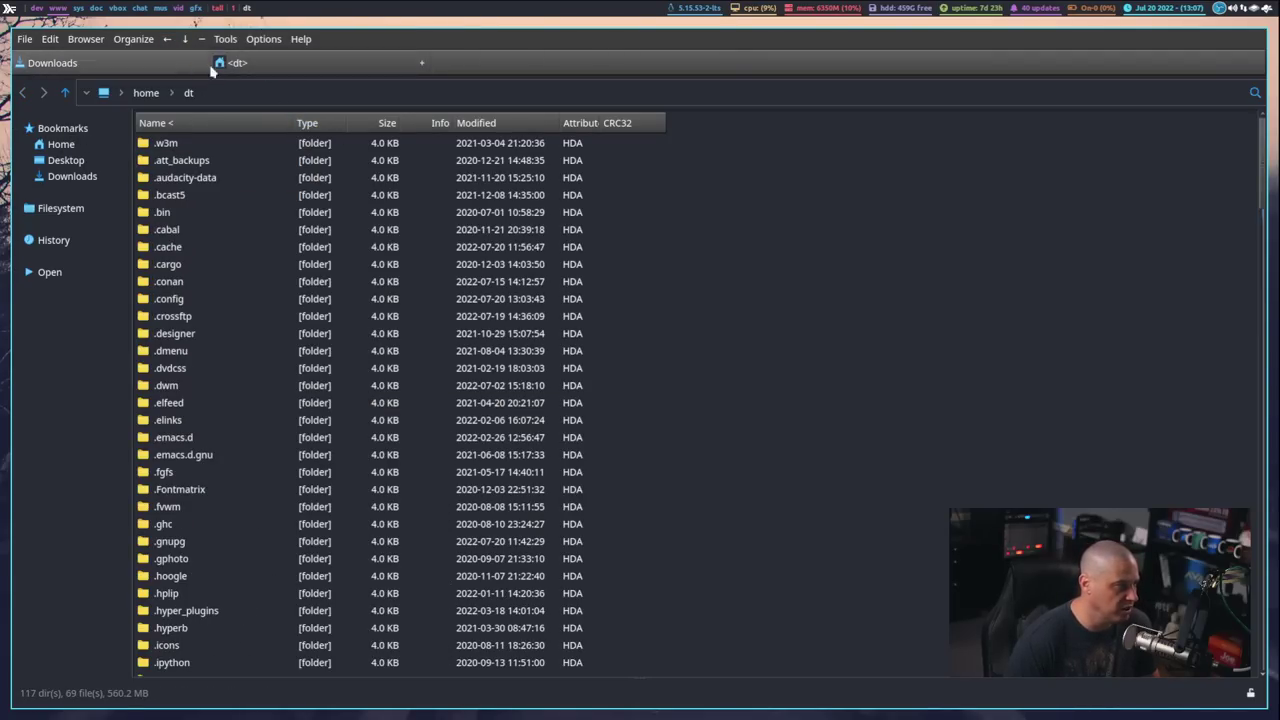
left_click(128, 62)
left_click(366, 63)
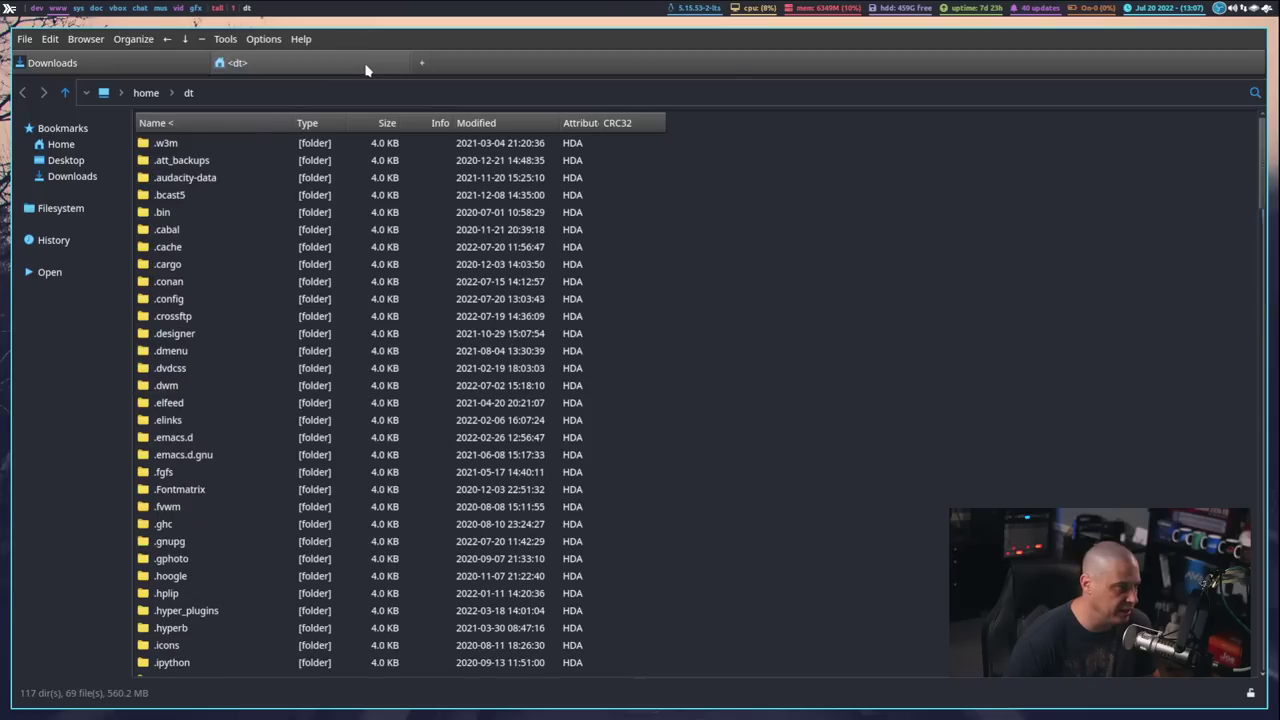
Step: Collapse the tabs into one and hide the tab bar
right_click(362, 67)
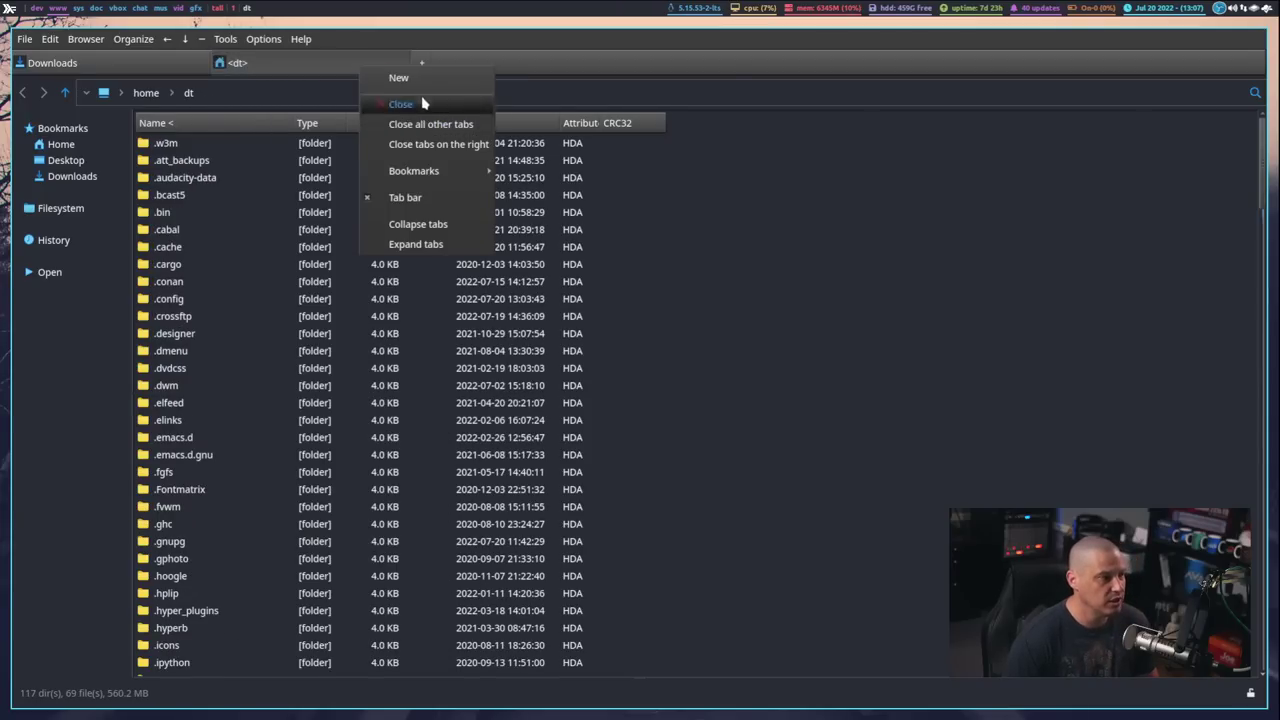
left_click(456, 222)
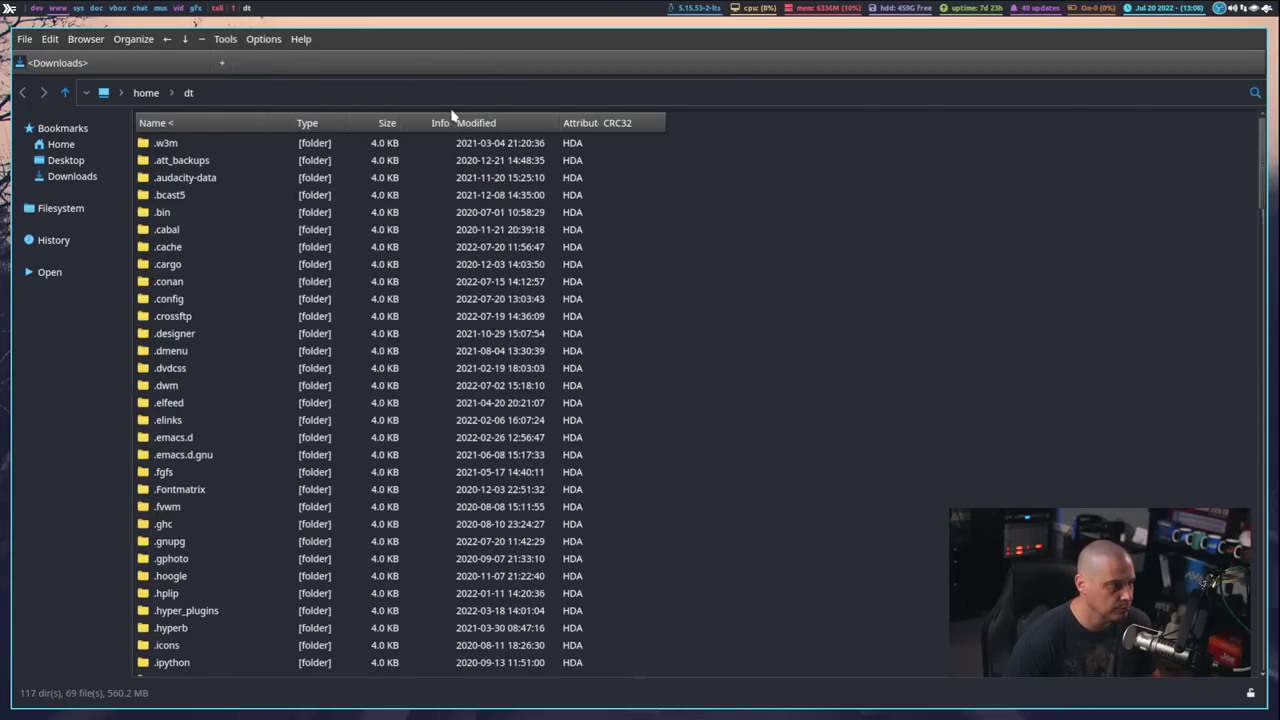
left_click(203, 39)
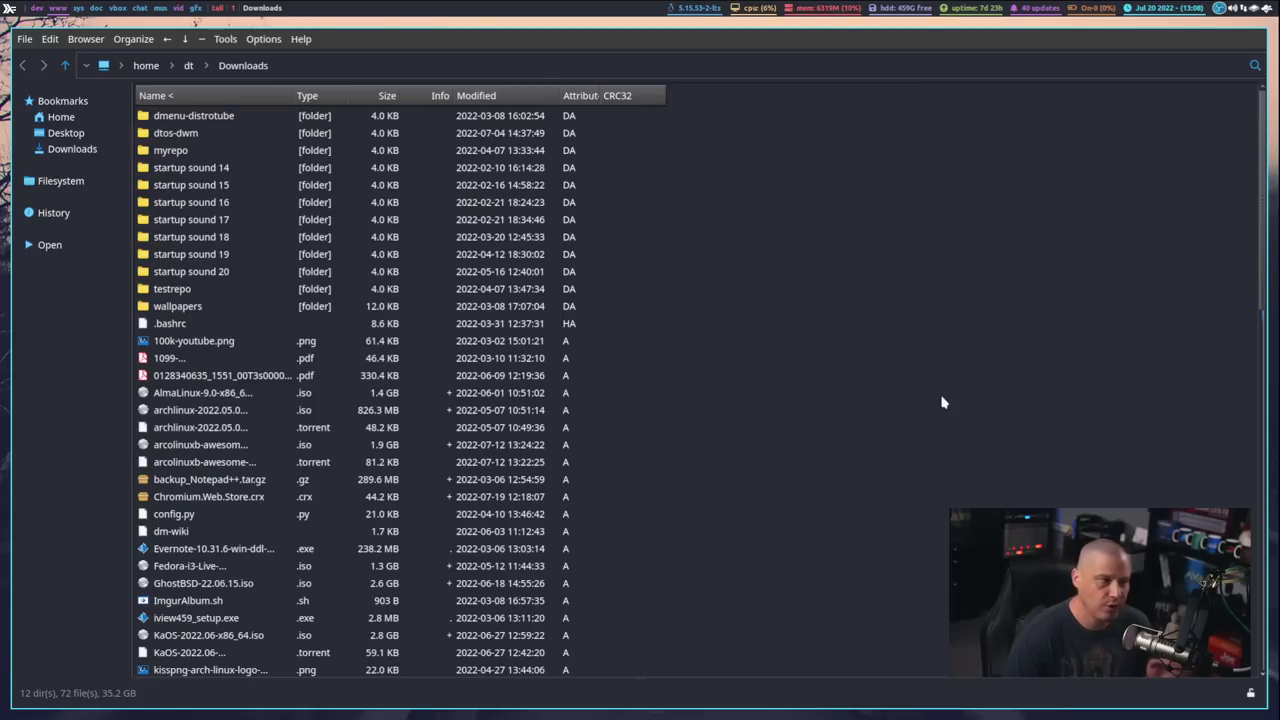
left_click(264, 40)
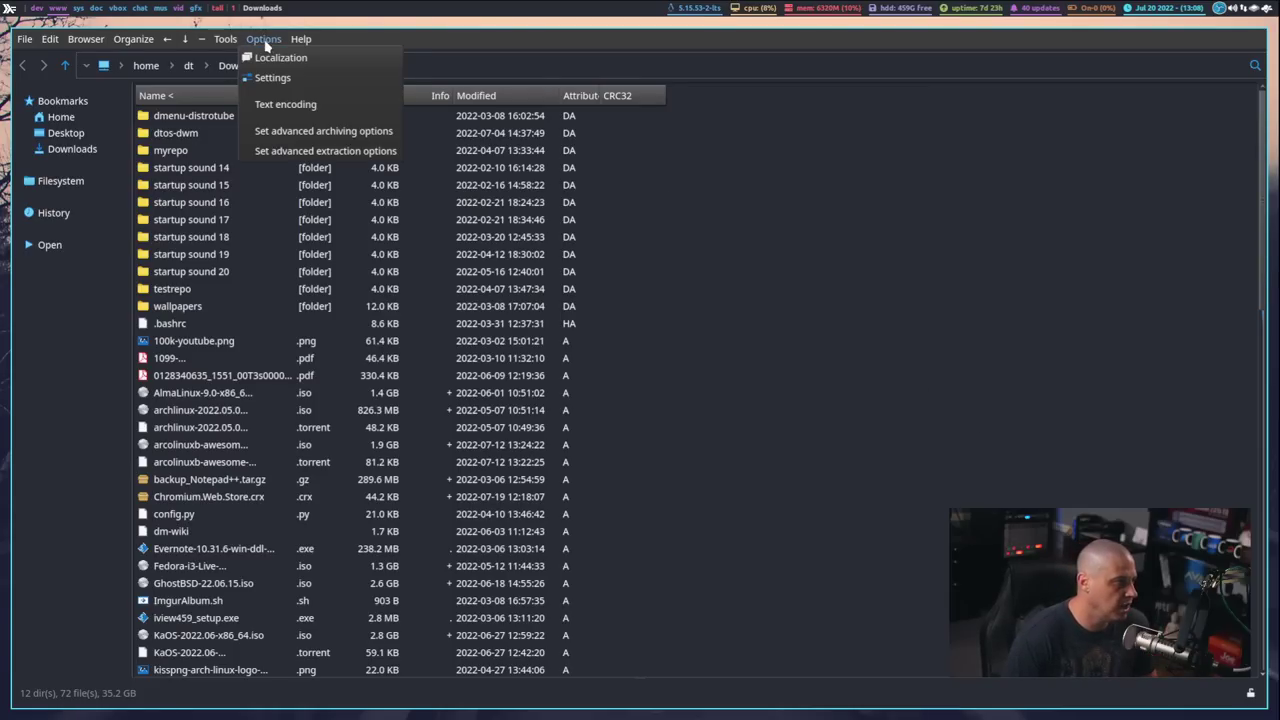
left_click(305, 80)
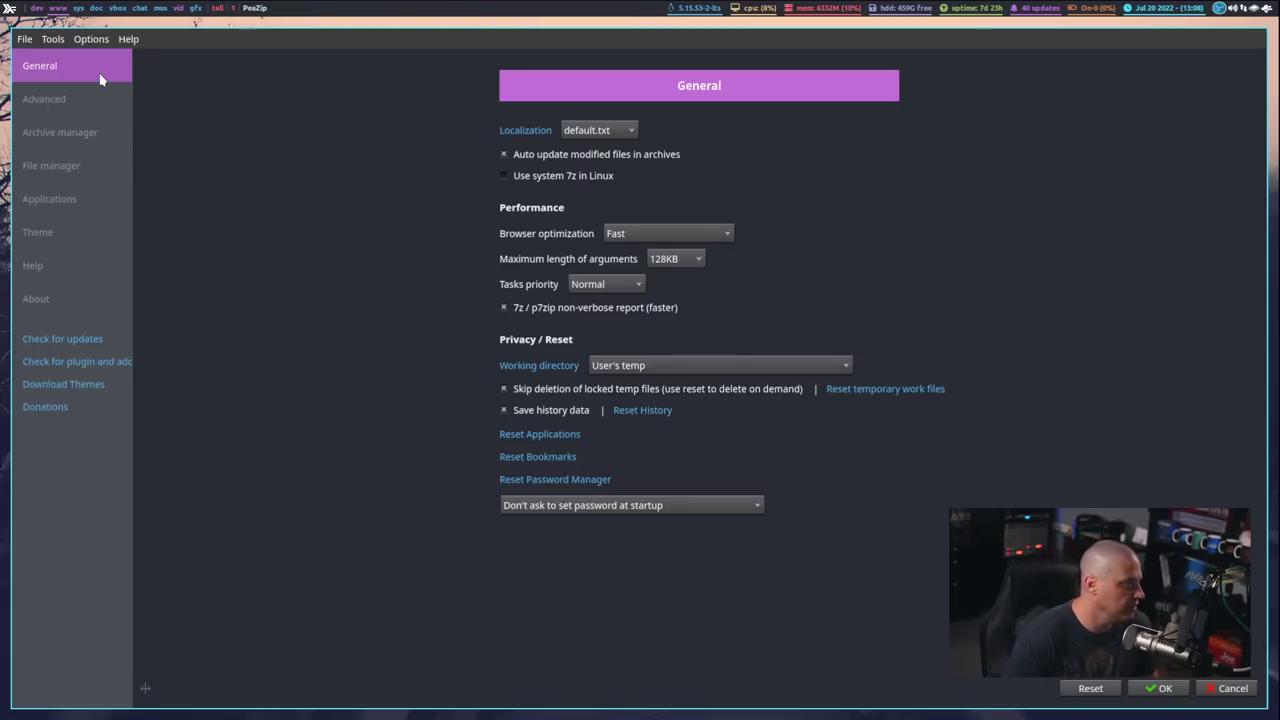
left_click(55, 237)
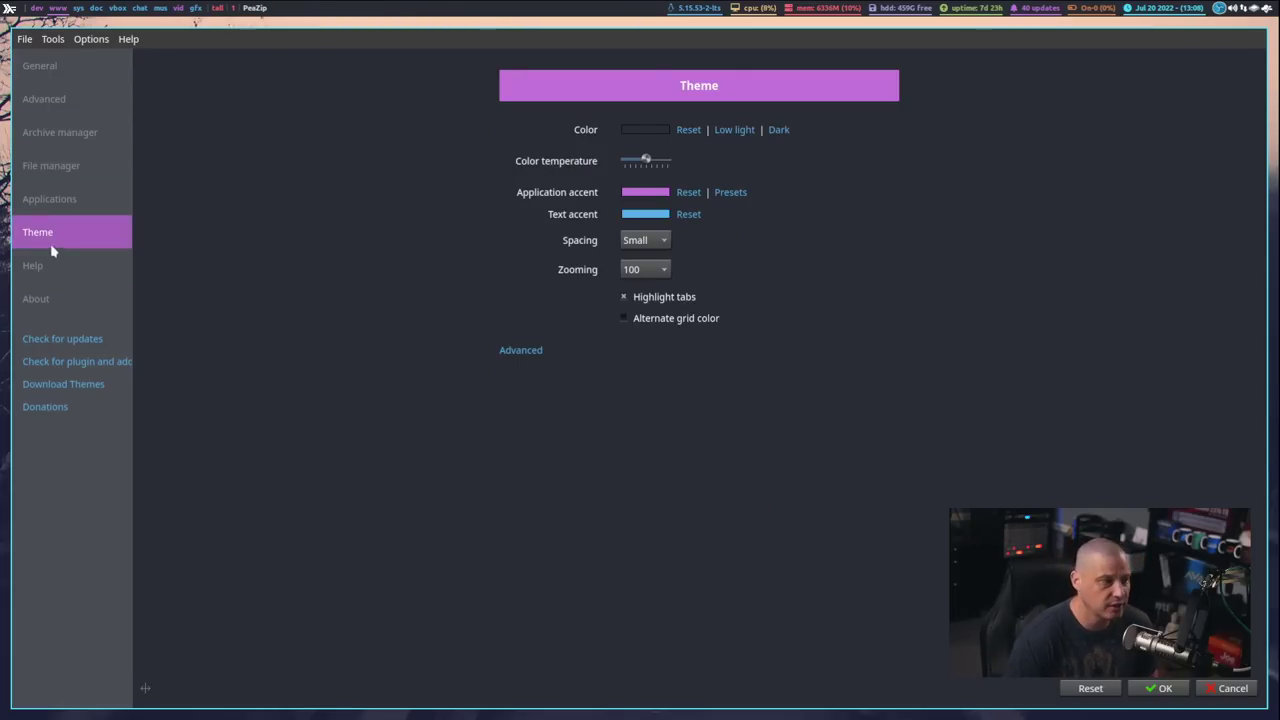
left_click(640, 130)
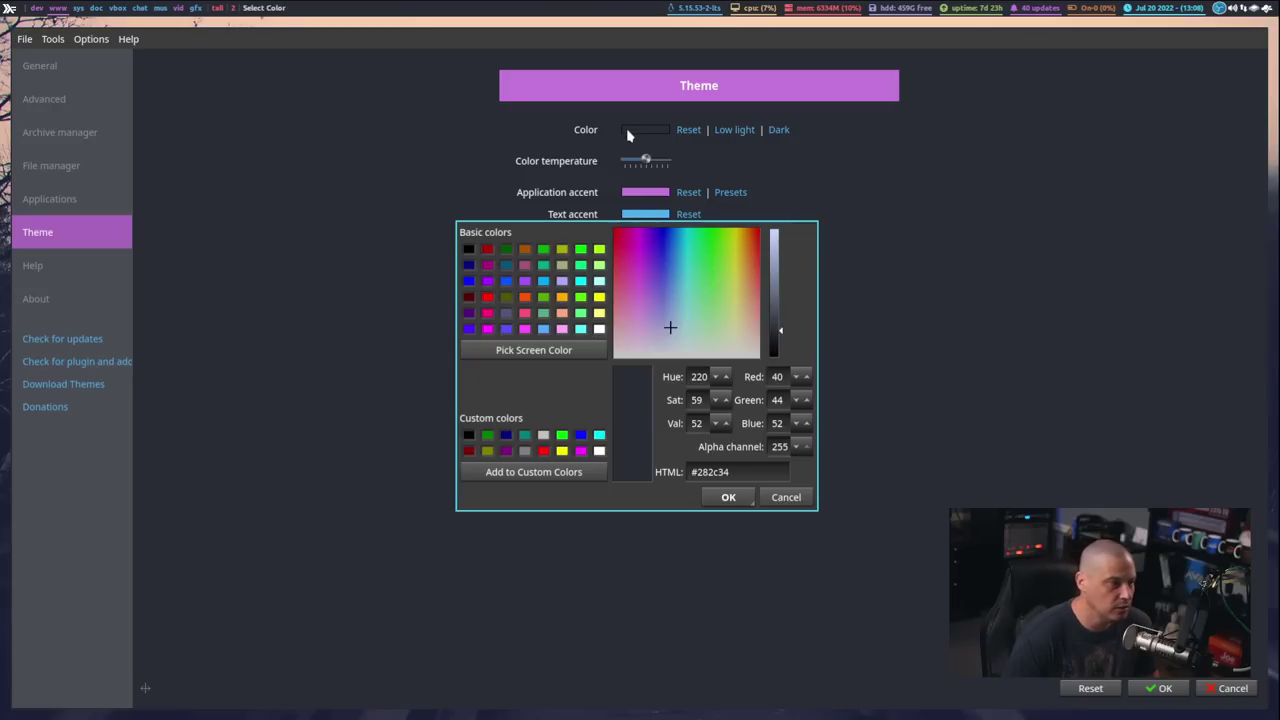
double_click(720, 471)
type("222222")
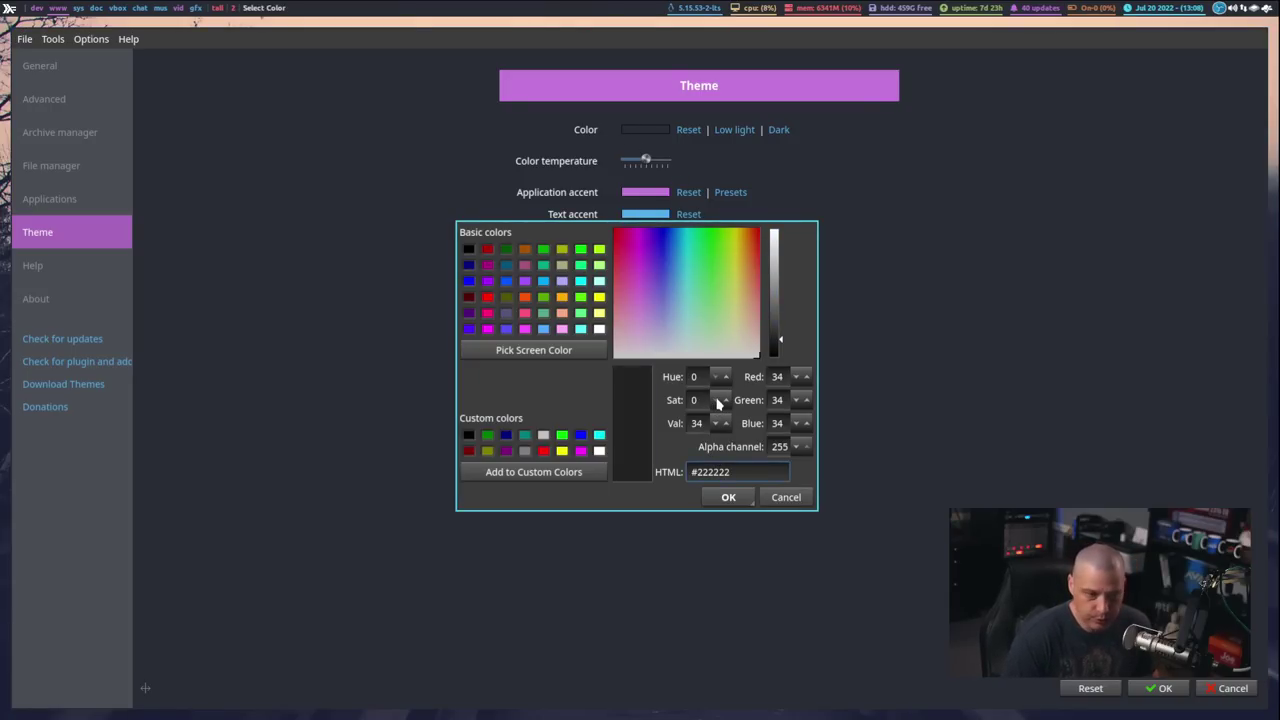
double_click(714, 471)
type("282c34")
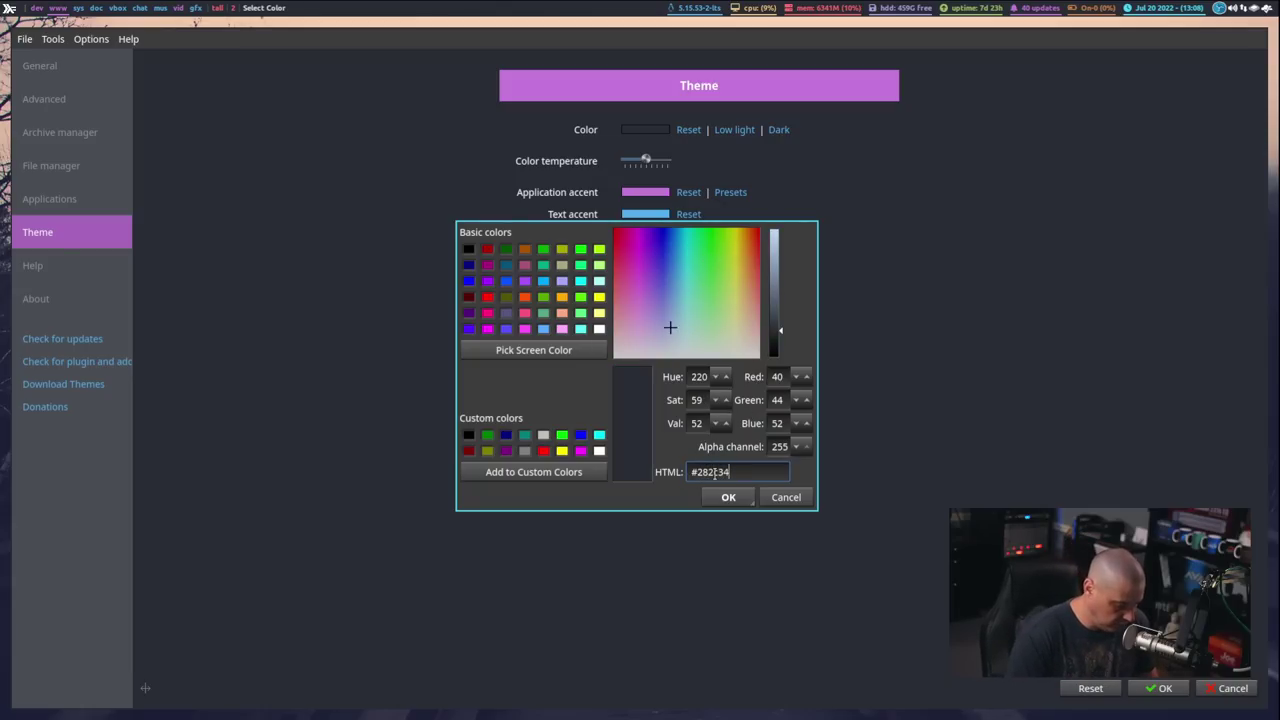
key("Return")
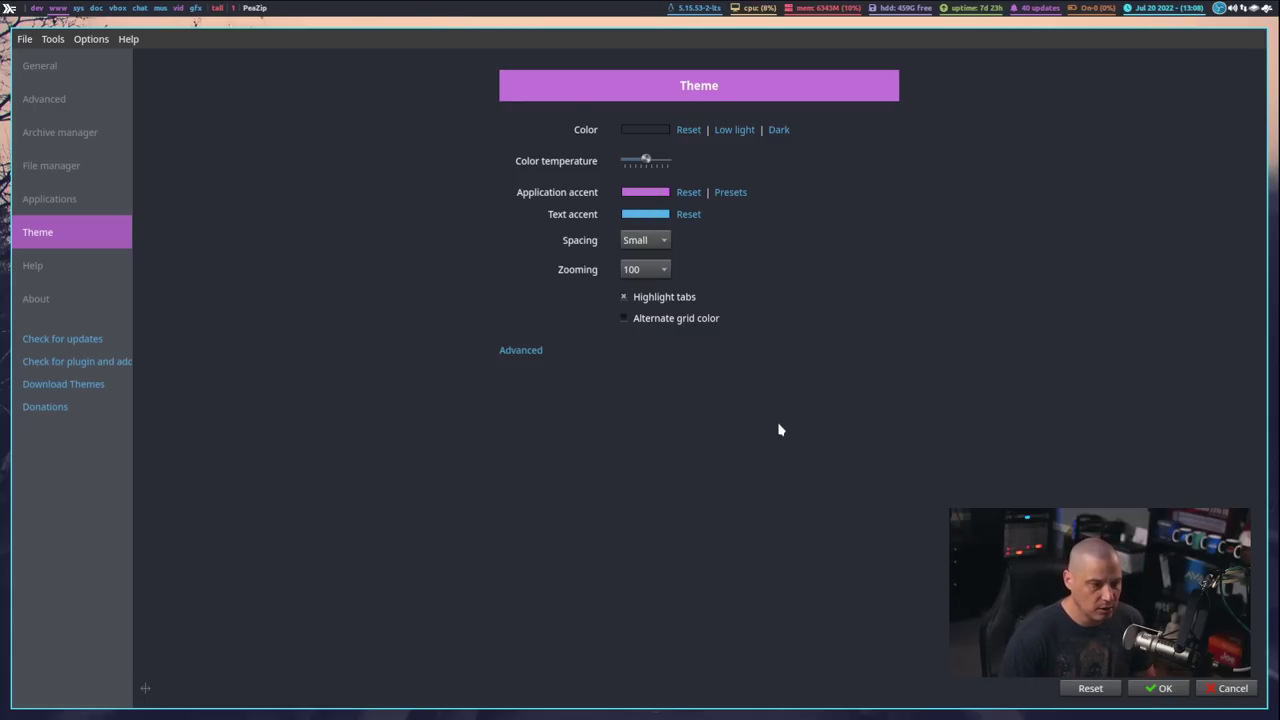
key("super+Return")
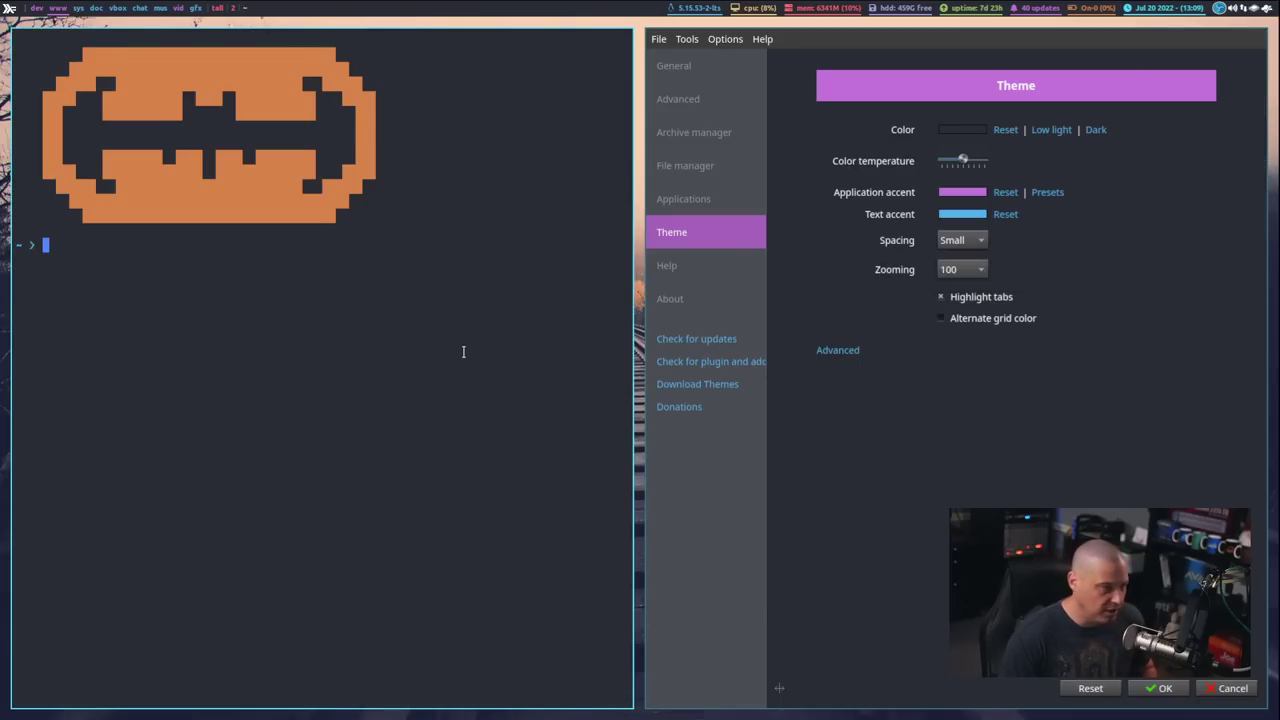
key("super+shift+c")
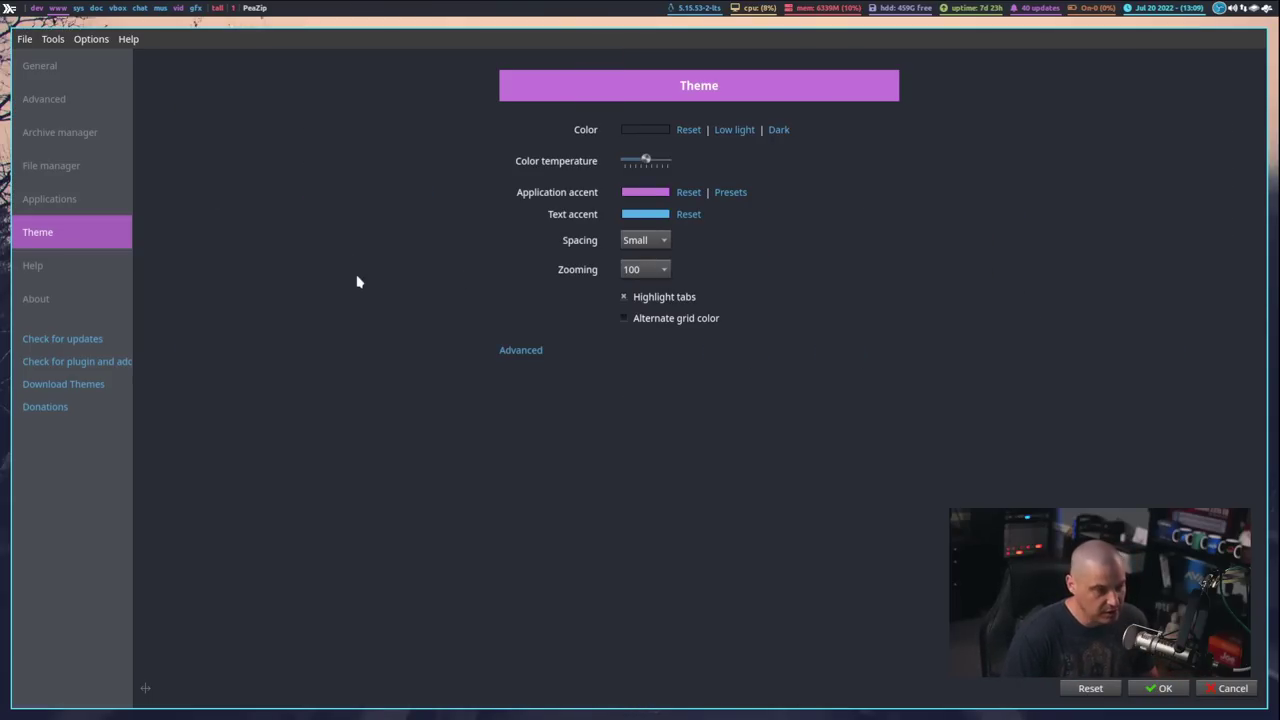
left_click(58, 66)
Step: Close the settings and PeaZip windows and launch the PCManFM file manager via pcmanfm
key("super+shift+c")
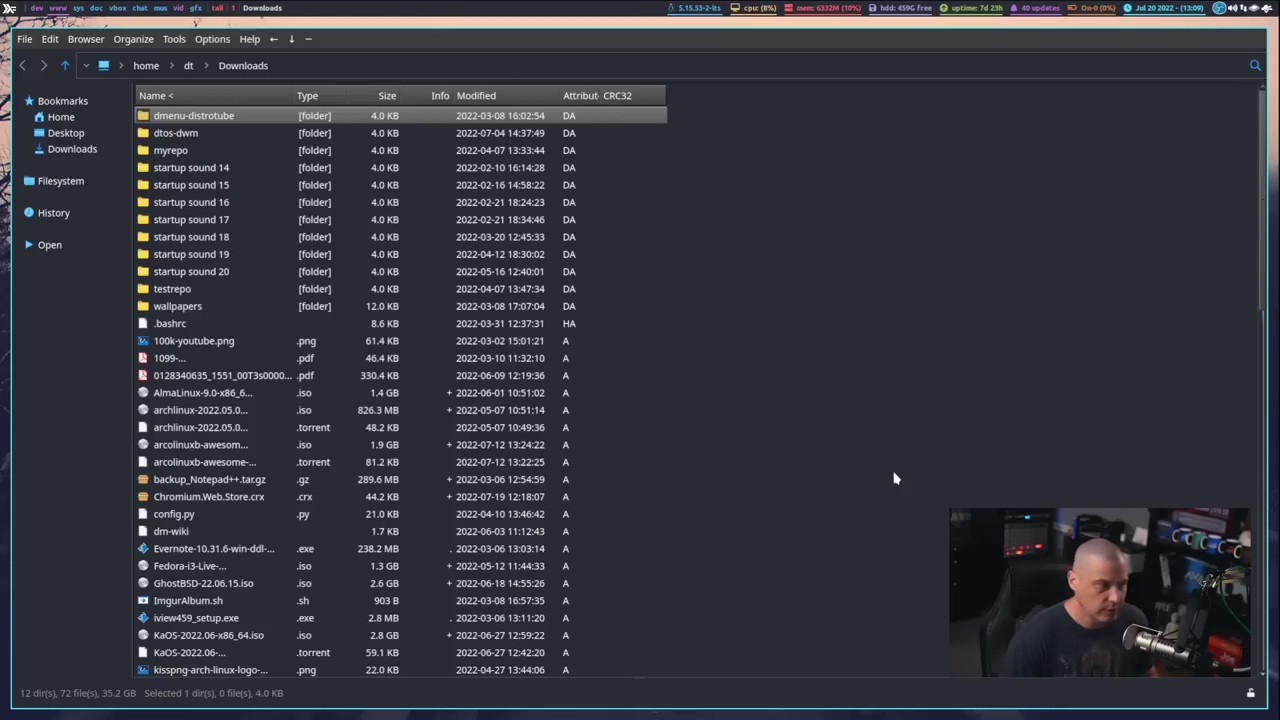
key("super+shift+c")
key("super+shift+Return")
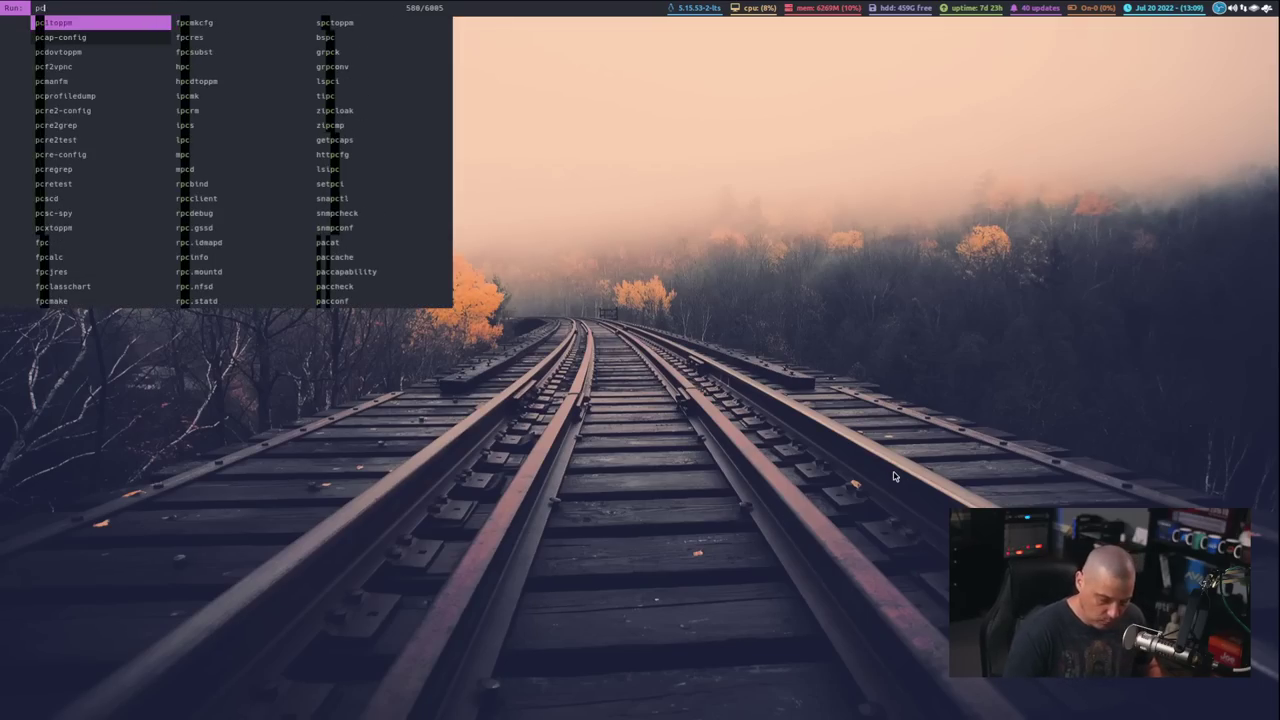
type("pcmanfm")
key("Return")
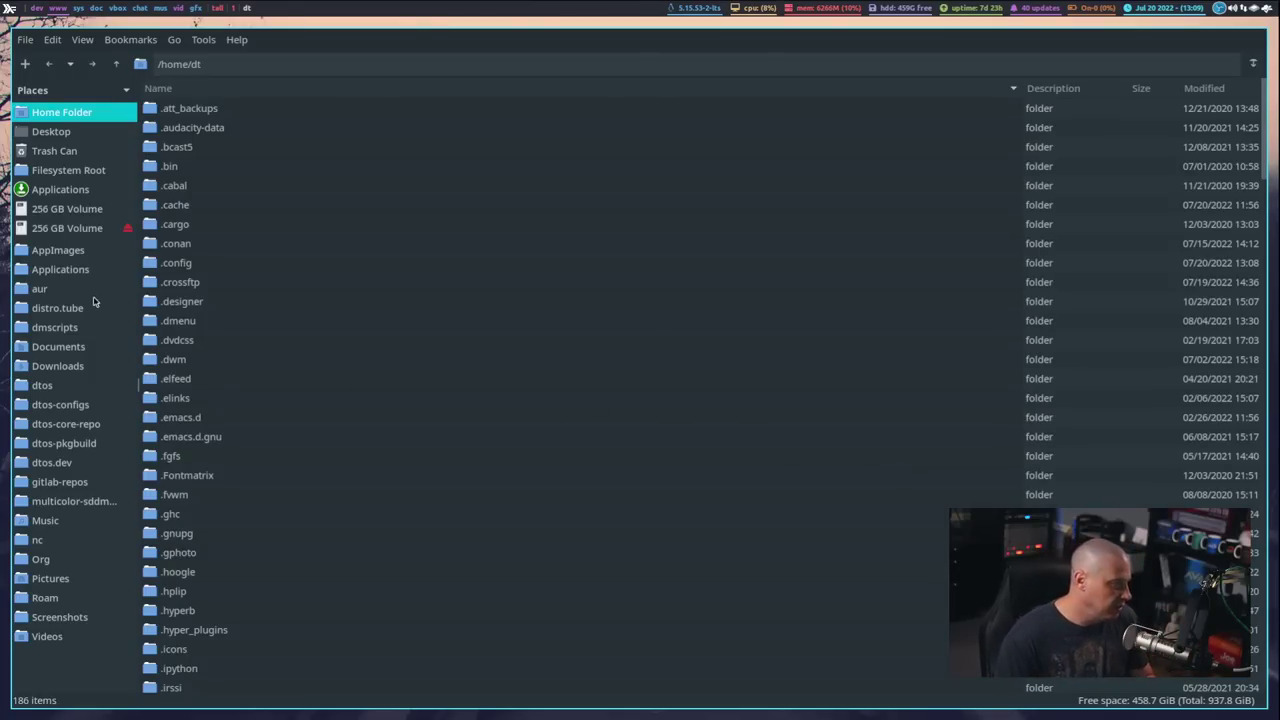
Step: In Downloads, open the startup sound 1 zip in PeaZip from its context menu
left_click(73, 366)
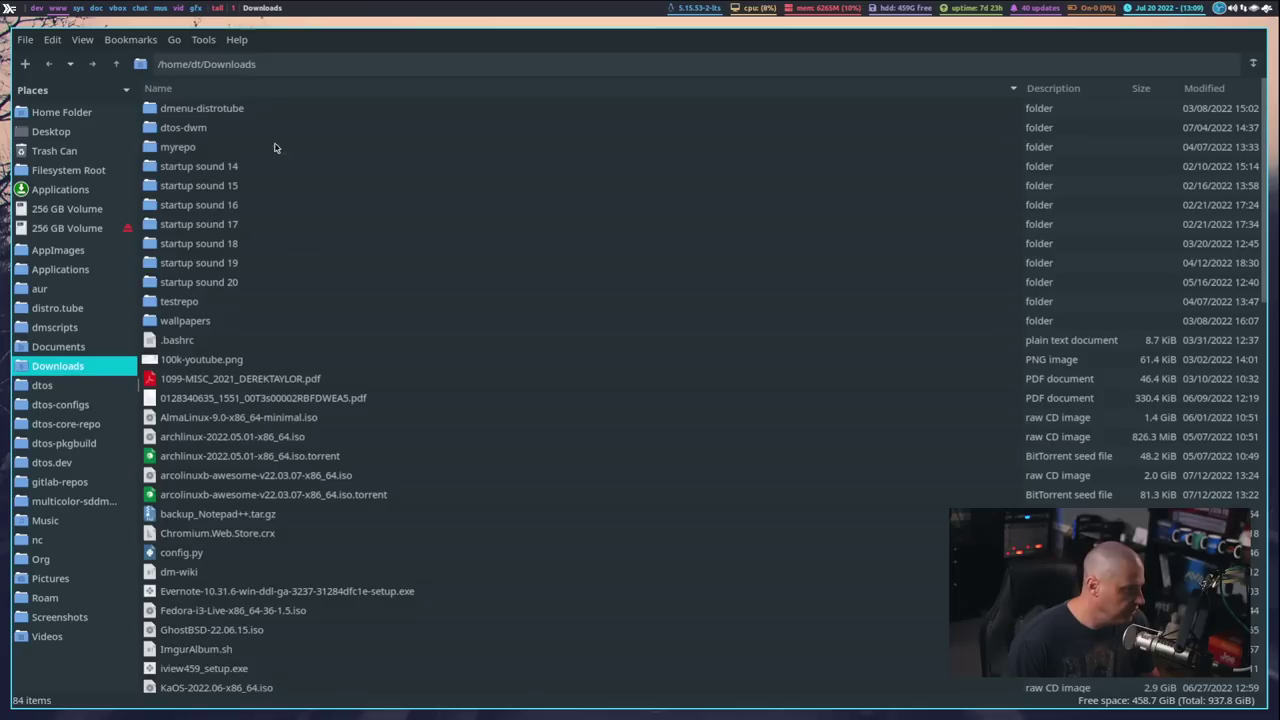
scroll(437, 217, "down", 4)
scroll(451, 279, "down", 10)
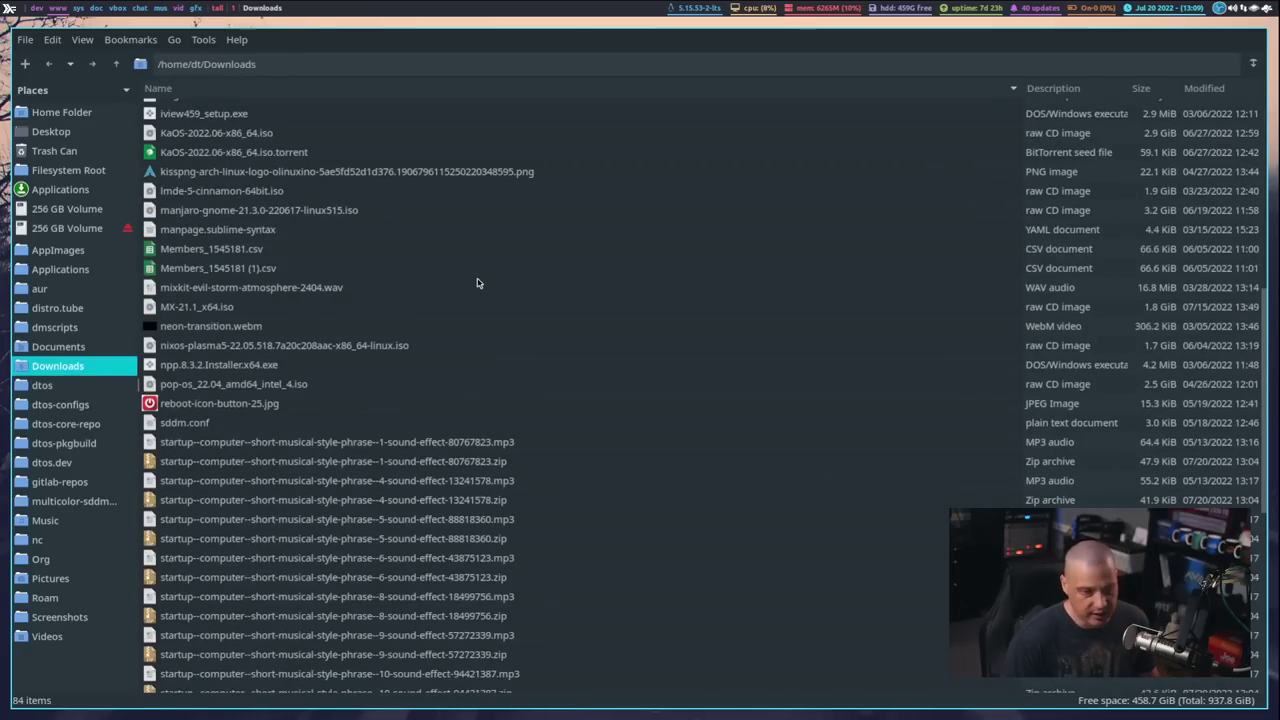
left_click(252, 215)
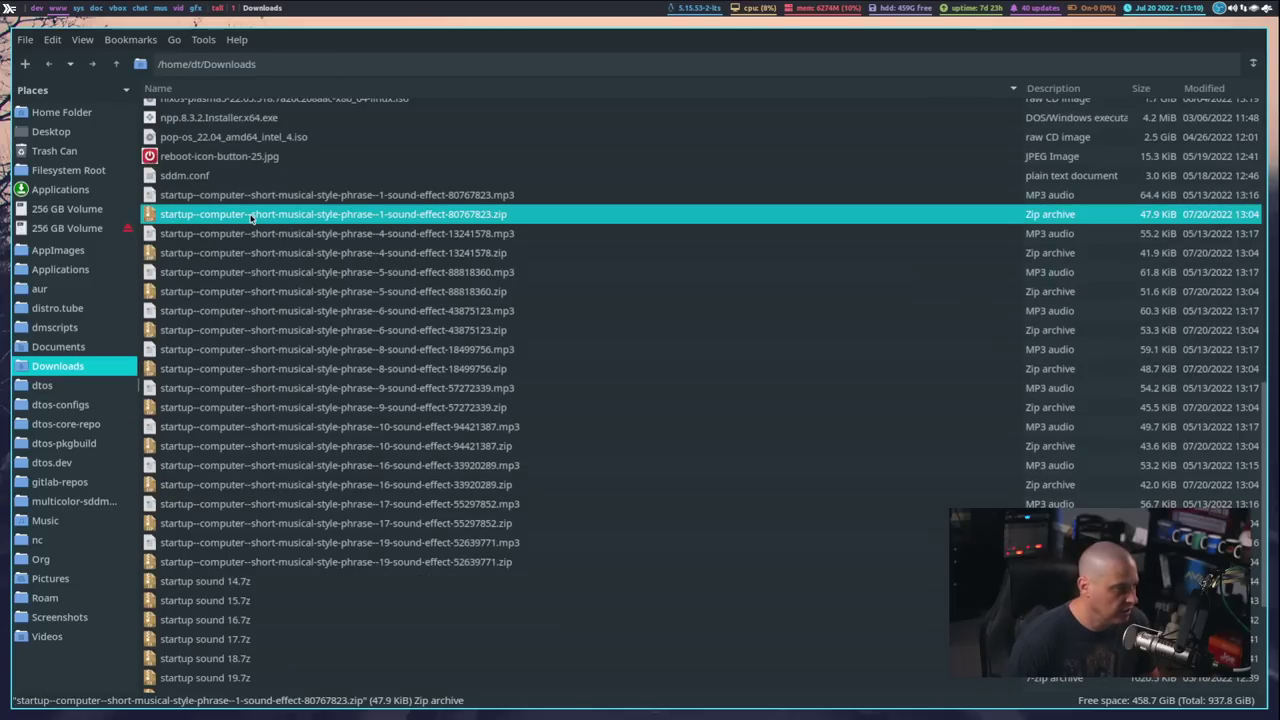
right_click(240, 219)
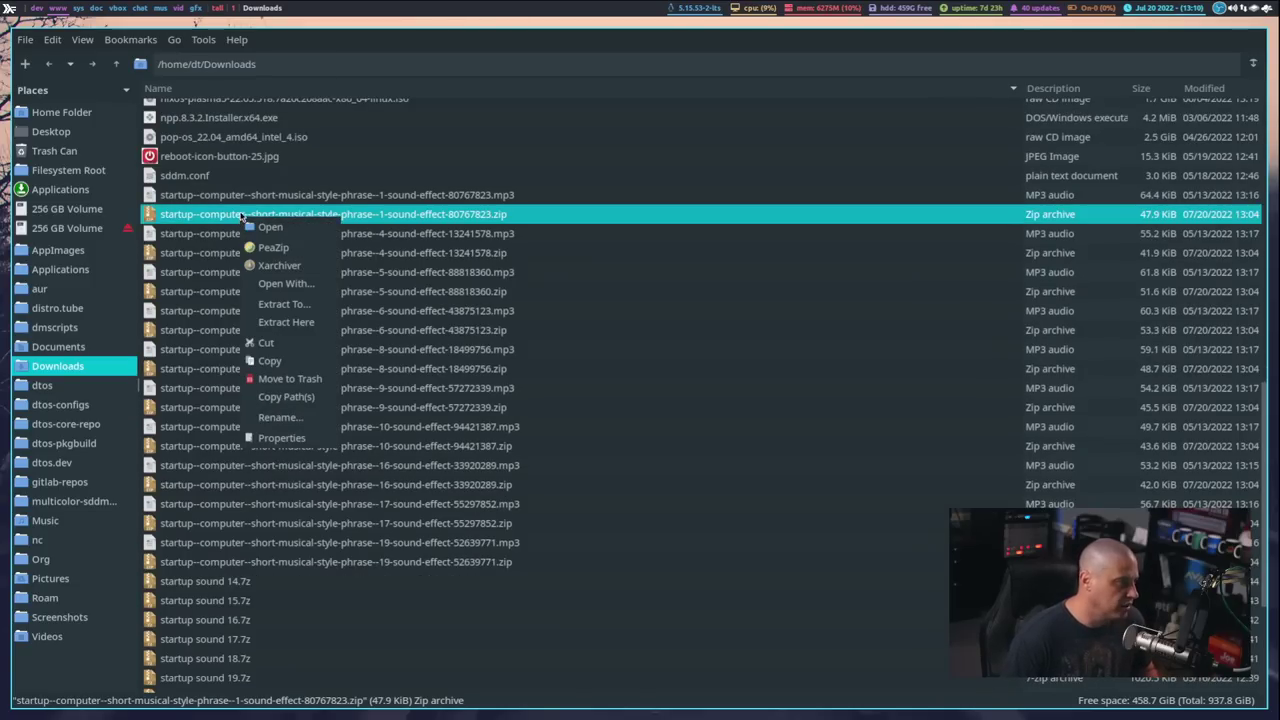
left_click(285, 250)
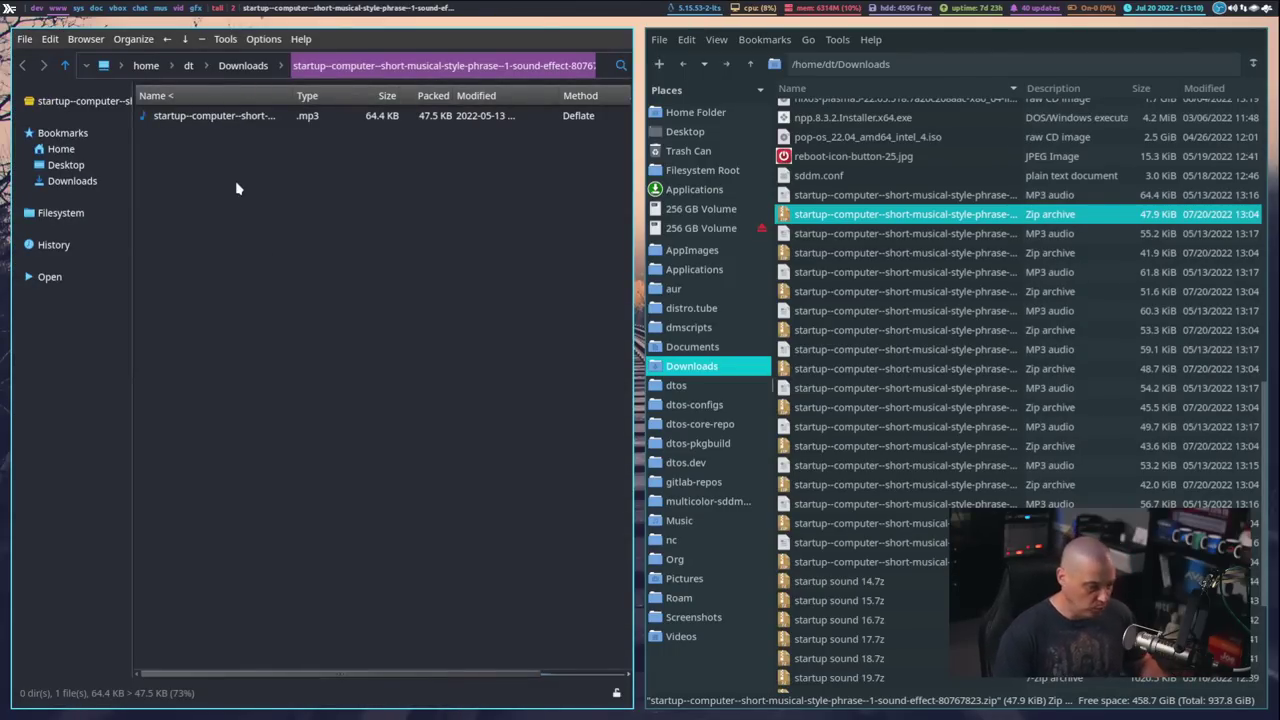
Step: Close PeaZip, reopen the zip in the archive viewer, and close it again
key("super+shift+c")
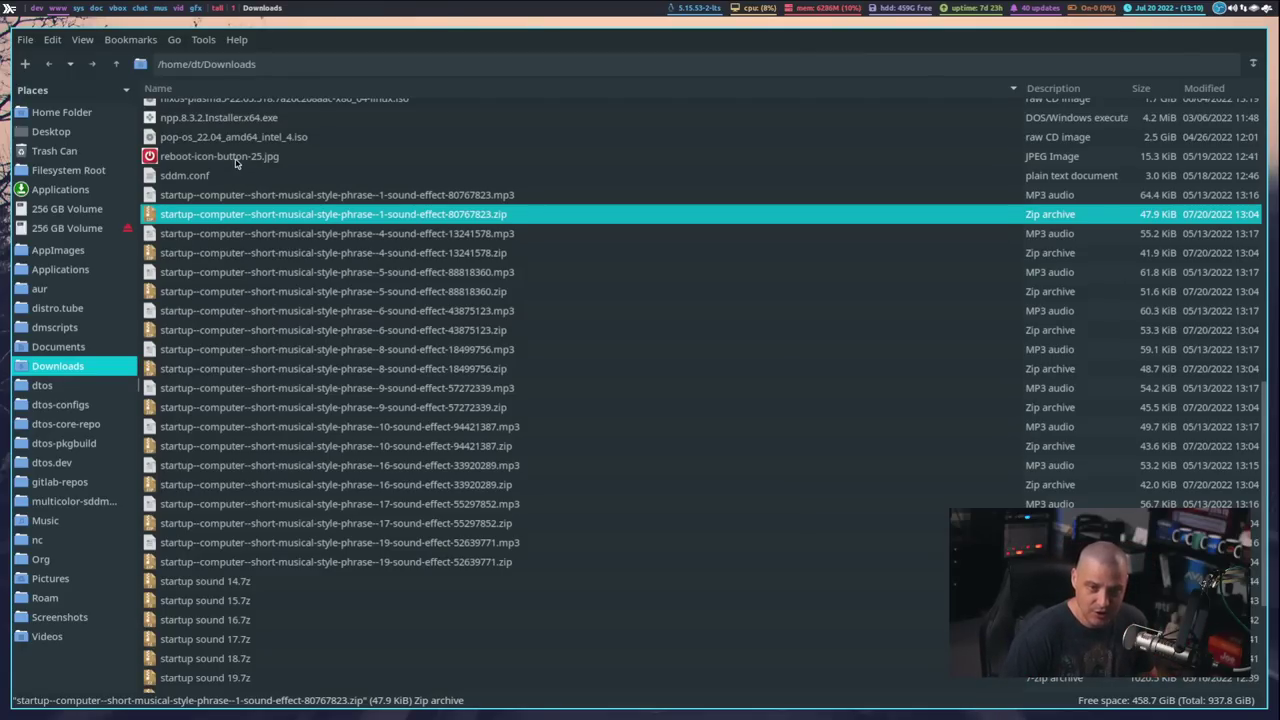
key("Return")
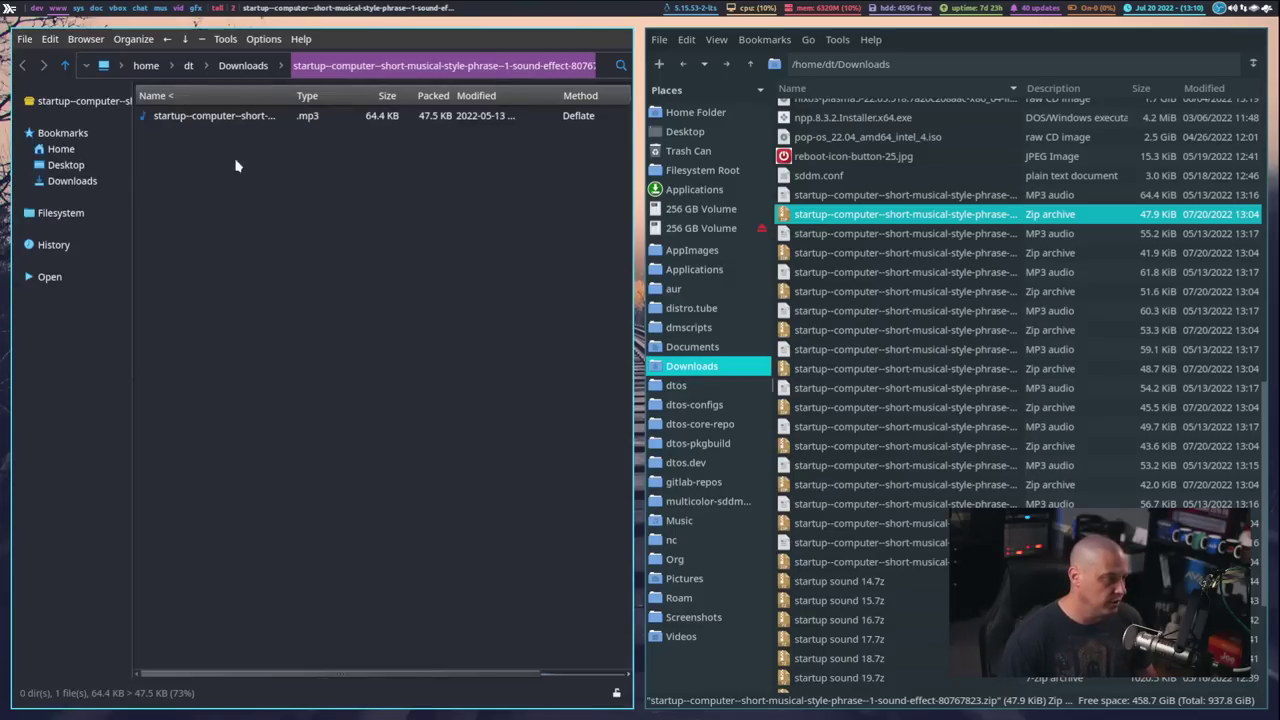
key("super+shift+c")
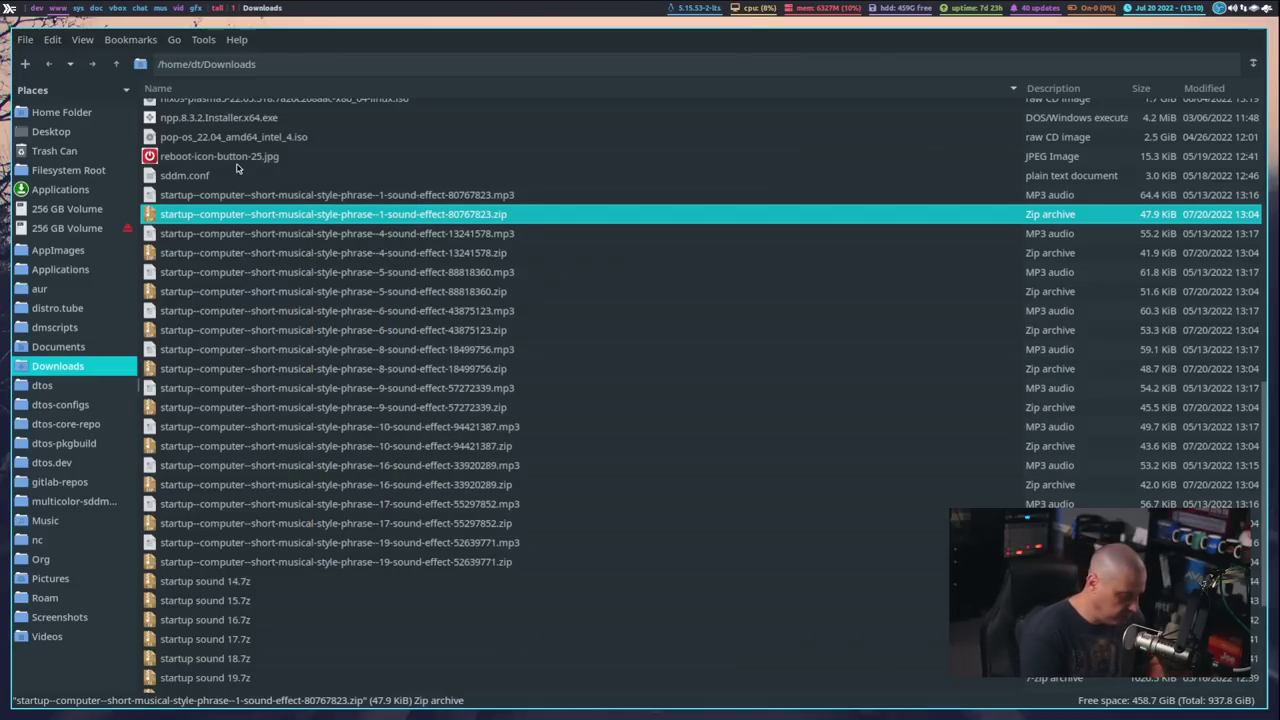
Step: Close the PCManFM window with super+shift+c, leaving the desktop empty
key("super+shift+c")
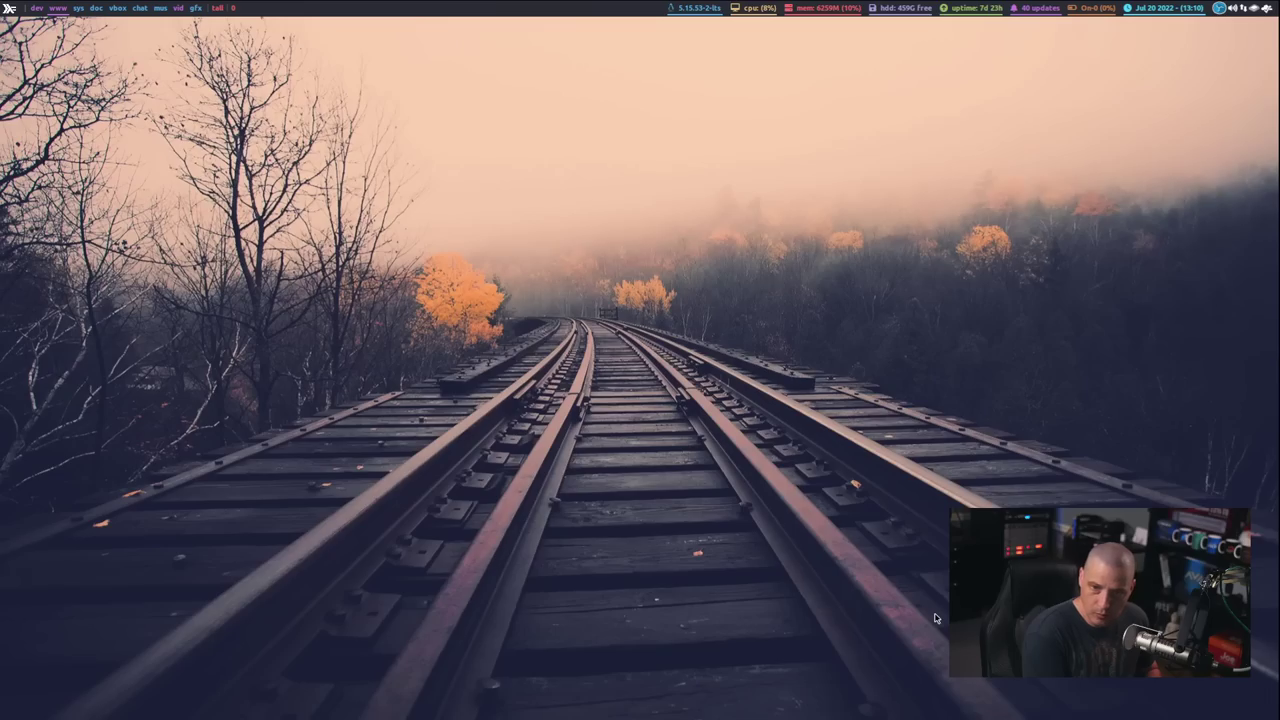